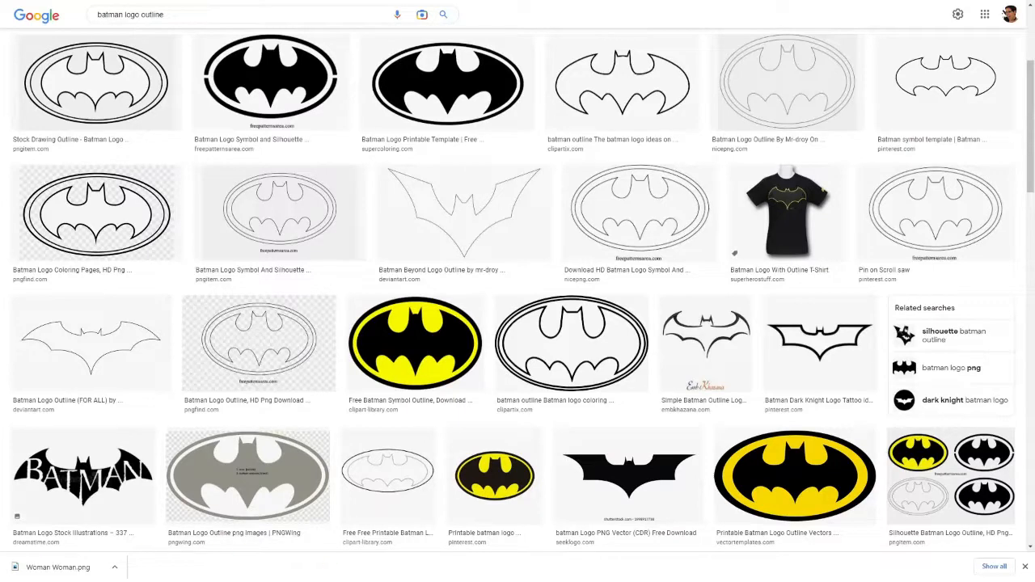
left_click(634, 485)
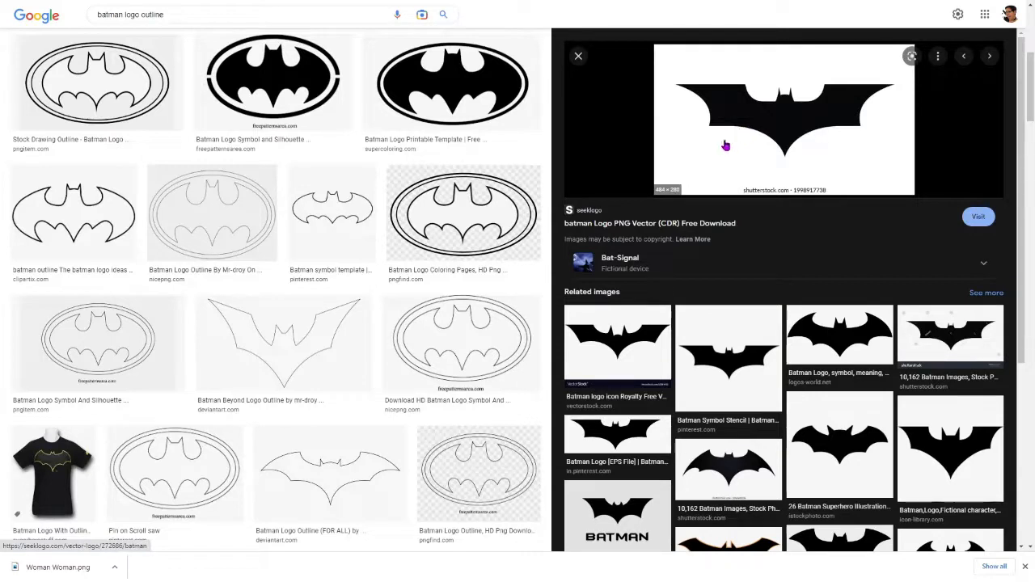
right_click(732, 140)
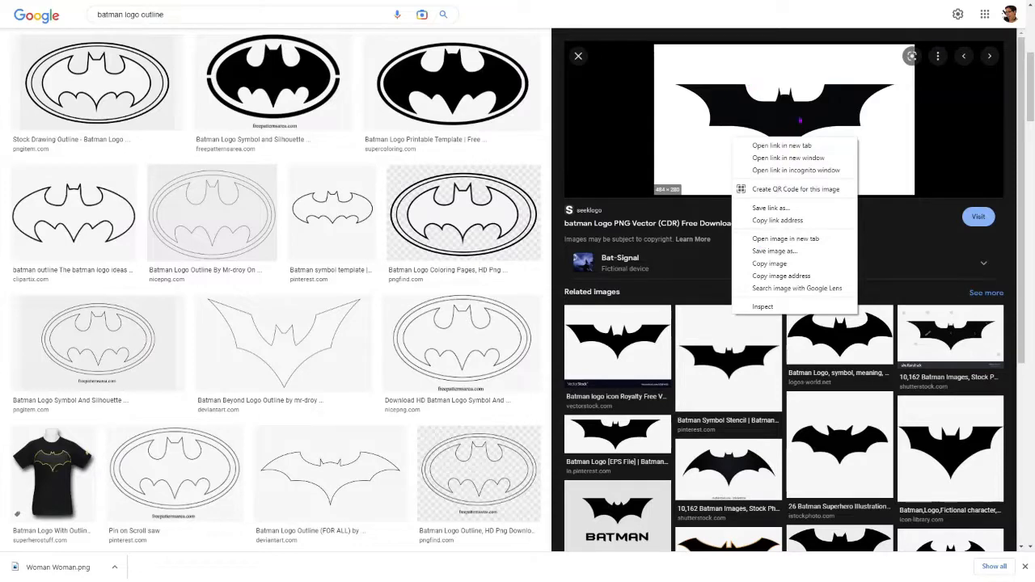
left_click(779, 256)
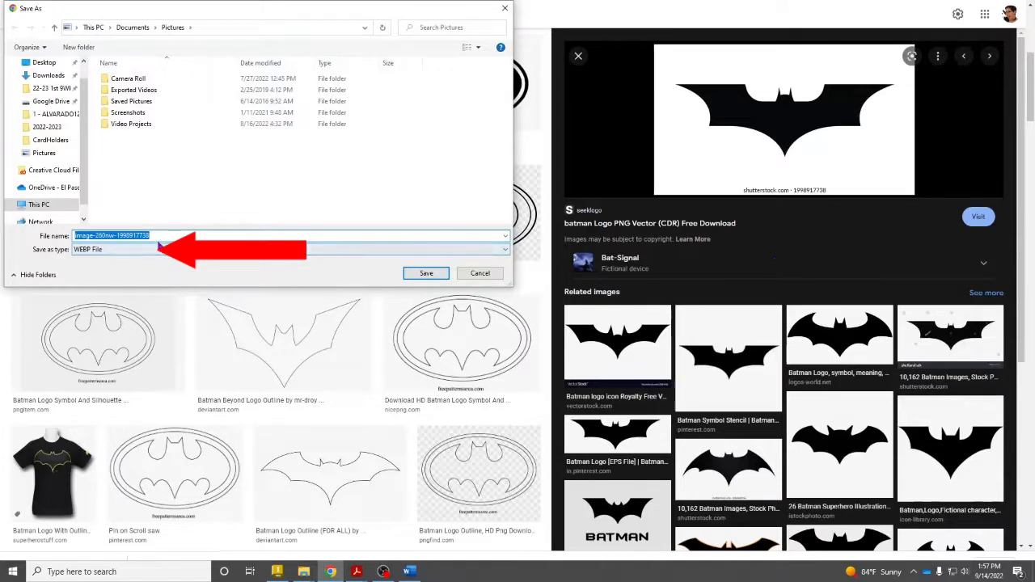
left_click(106, 251)
left_click(91, 252)
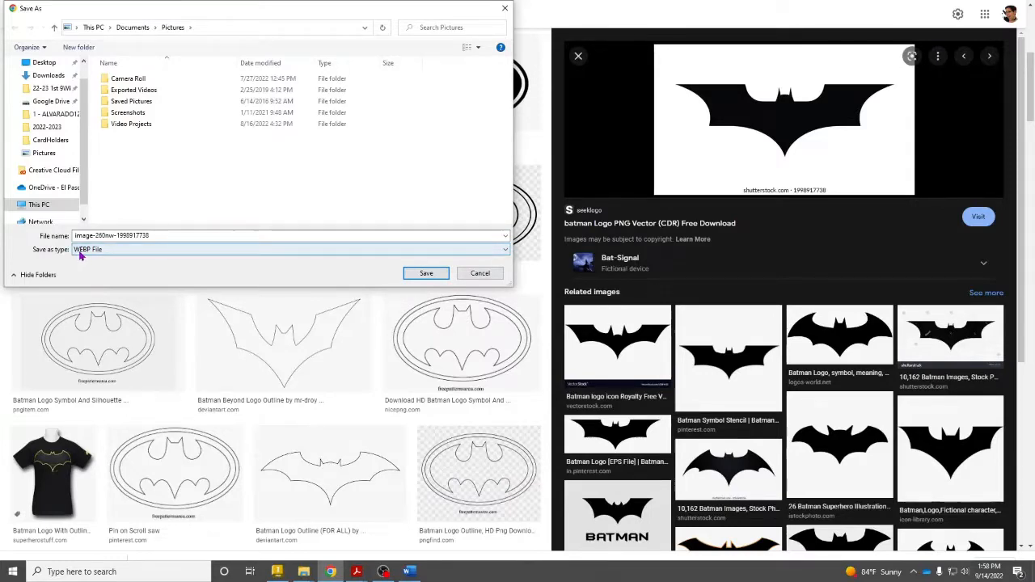
left_click(480, 274)
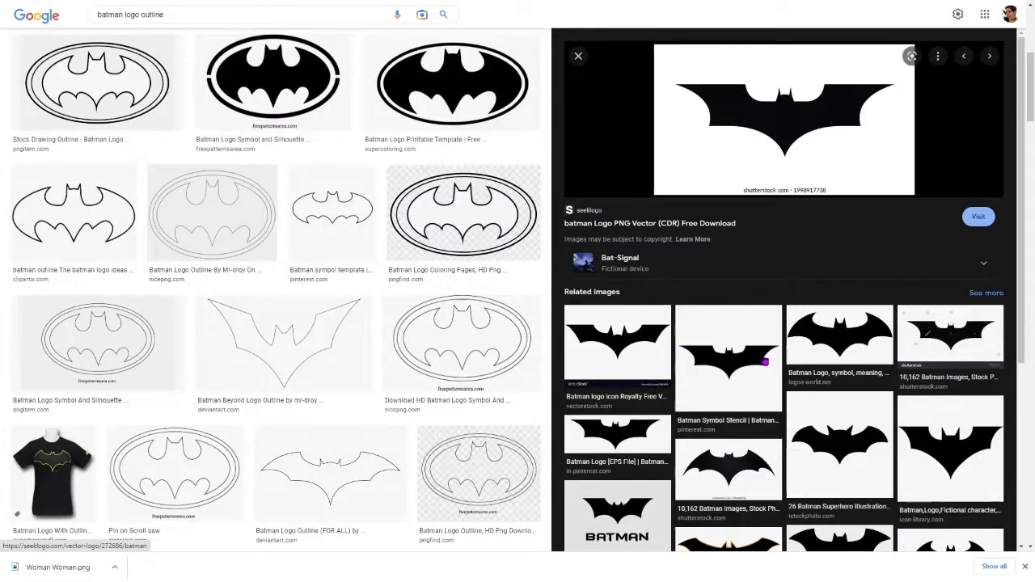
Open the related Batman Symbol Stencil image from Pinterest and save it as a PNG named Batman in the Pictures folder
left_click(765, 361)
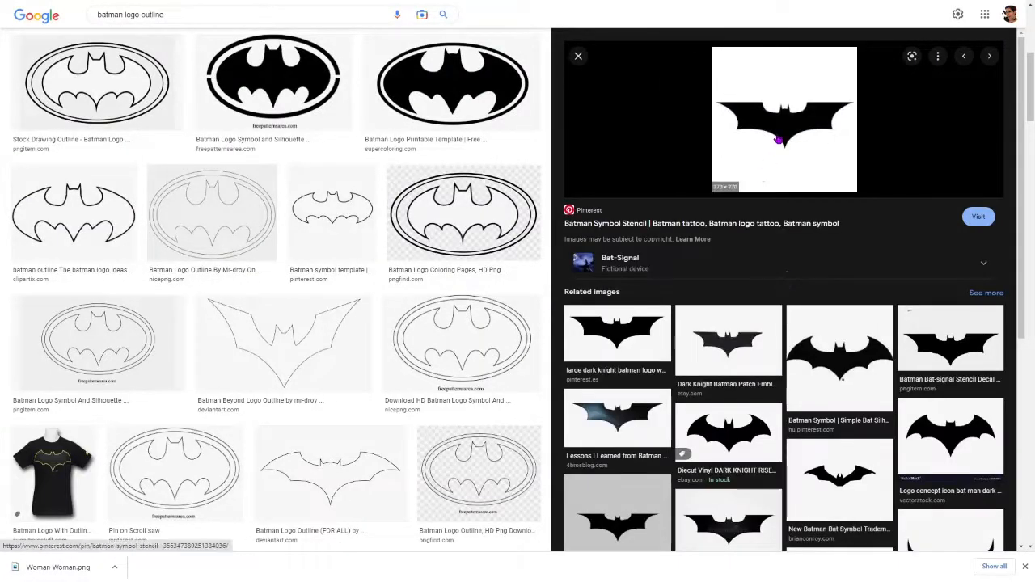
right_click(779, 138)
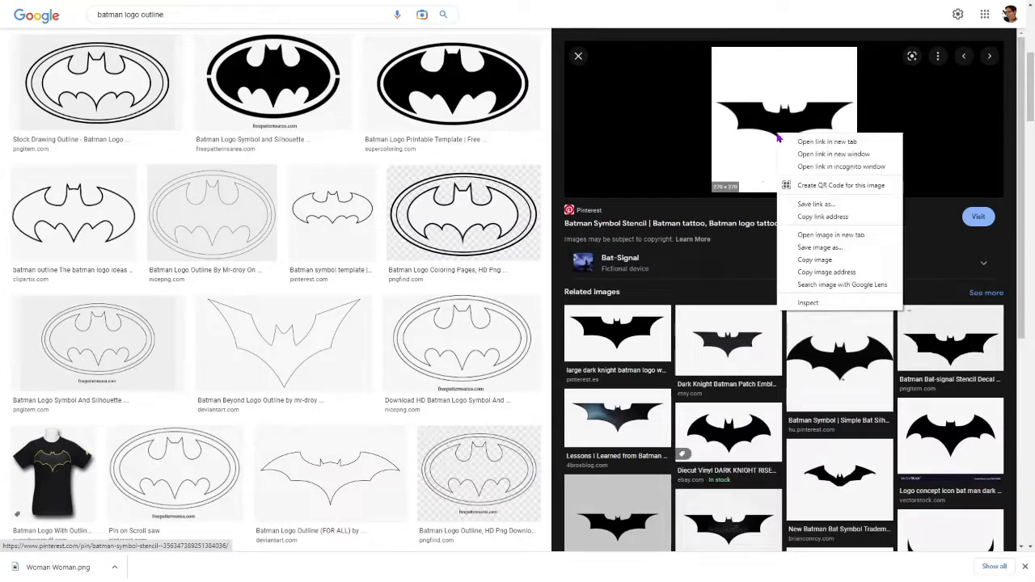
left_click(834, 251)
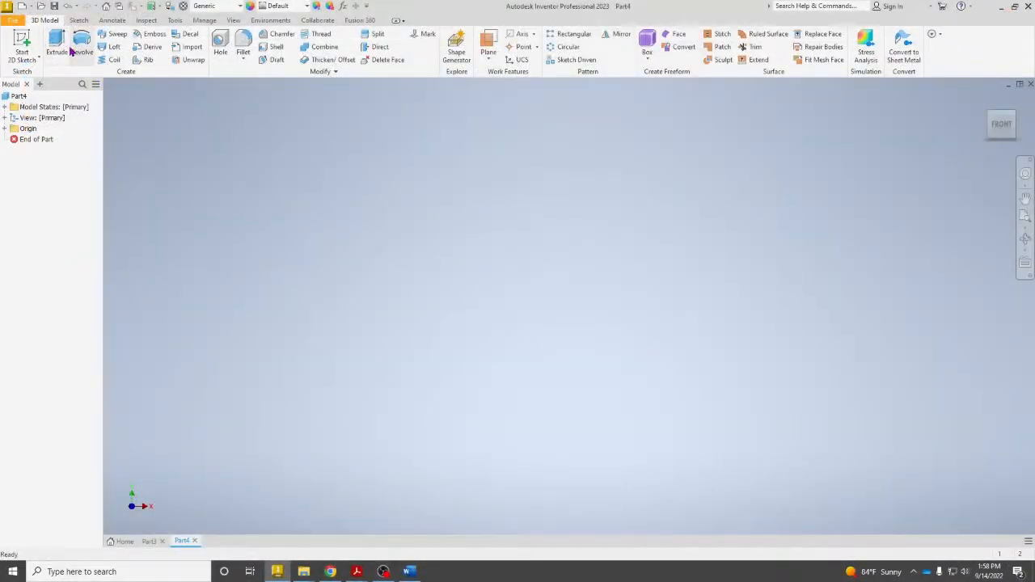
In Autodesk Inventor, start a 2D sketch on the front plane and choose the Batman PNG from Pictures as the image to insert
left_click(22, 44)
left_click(518, 166)
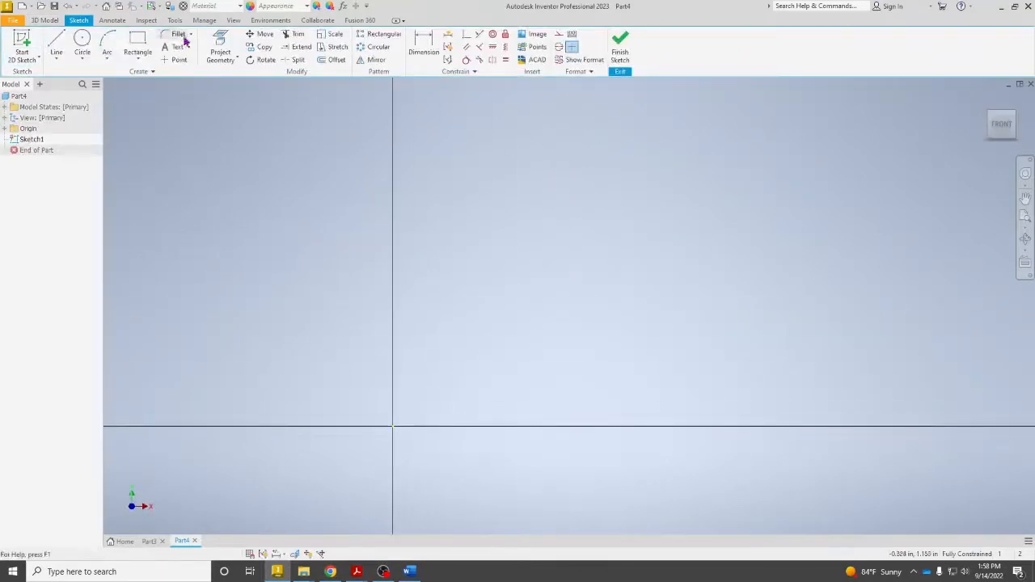
left_click(535, 36)
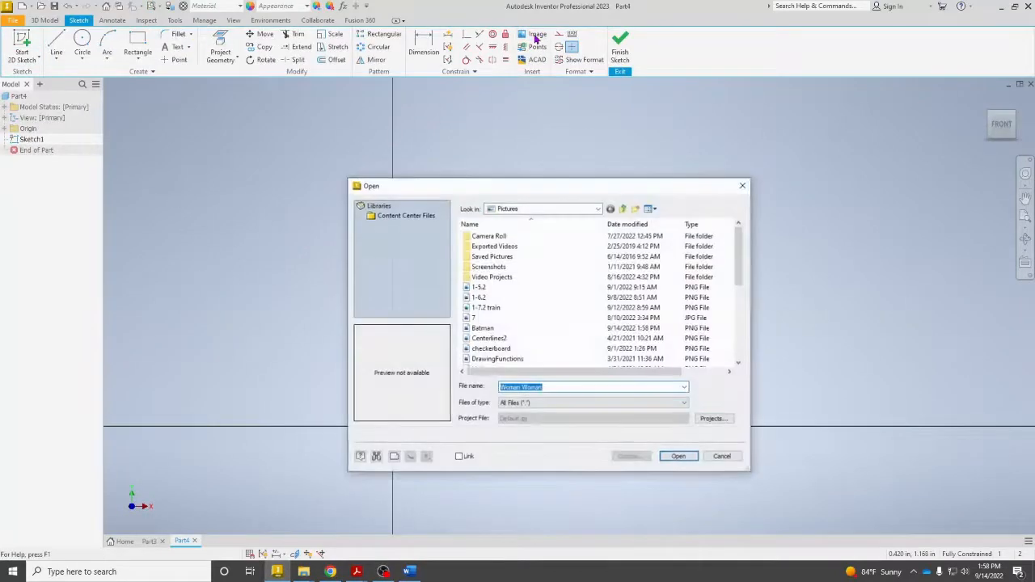
left_click(617, 226)
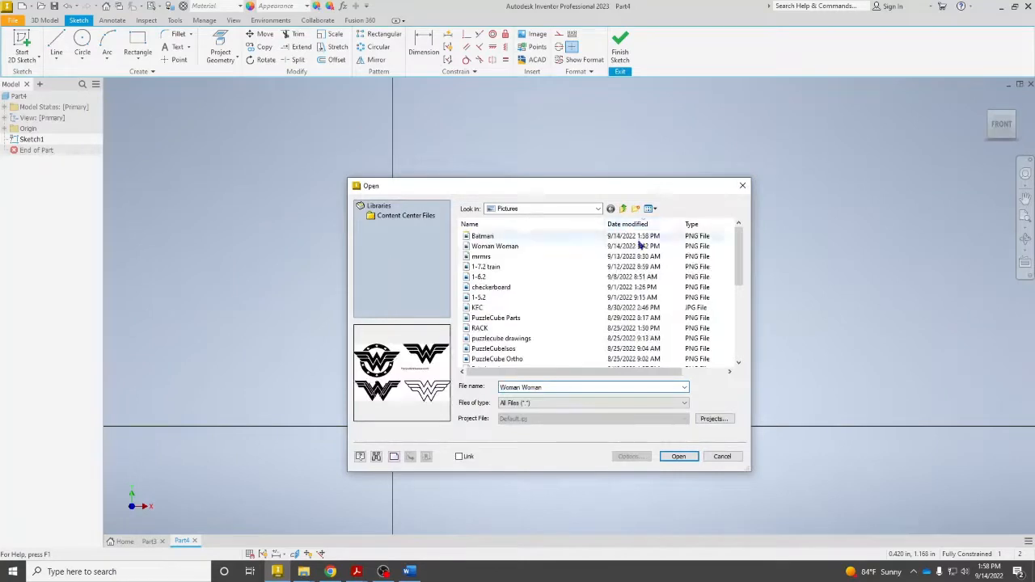
left_click(548, 236)
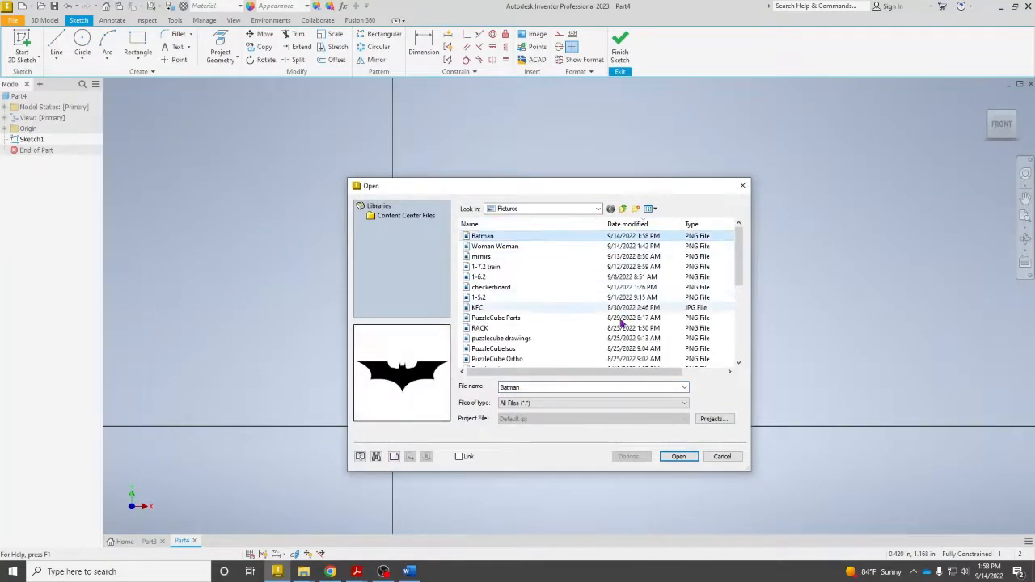
left_click(680, 456)
Place one copy of the Batman image above the sketch origin and end the image placement
scroll(271, 159, "down", 8)
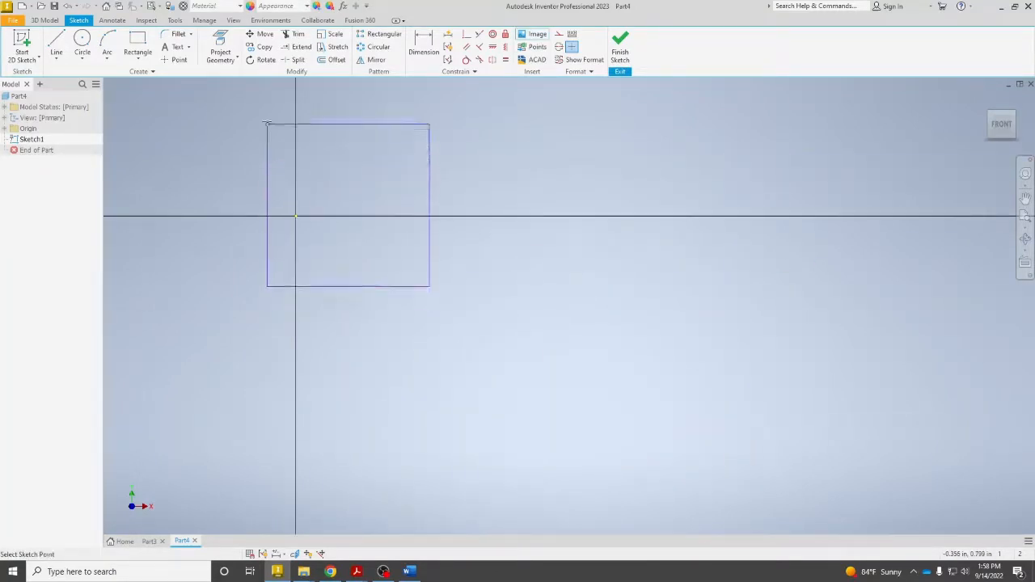
mouse_move(372, 139)
middle_mouse_down()
mouse_move(386, 212)
mouse_move(439, 309)
middle_mouse_up()
left_click(266, 130)
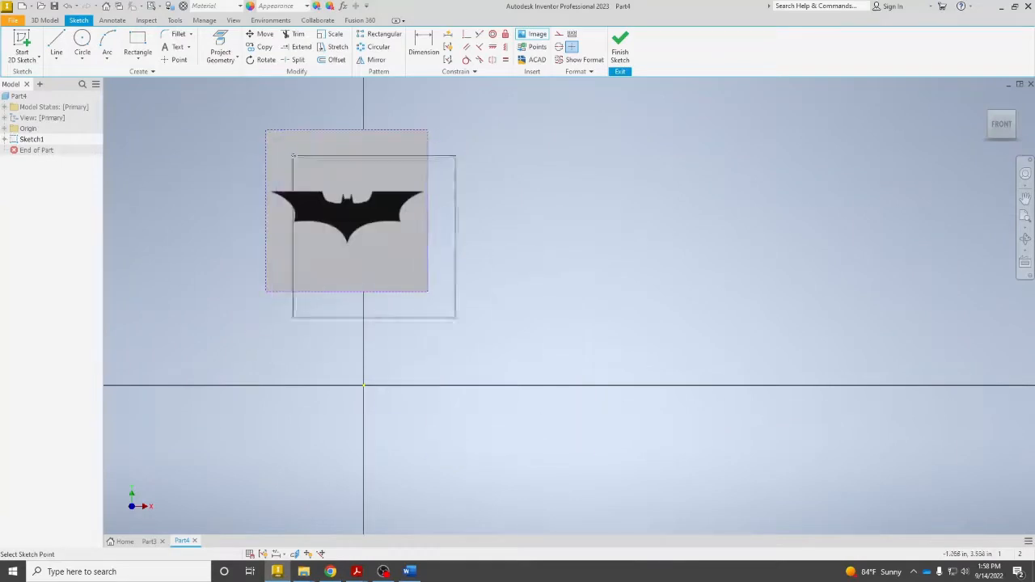
right_click(458, 203)
left_click(505, 204)
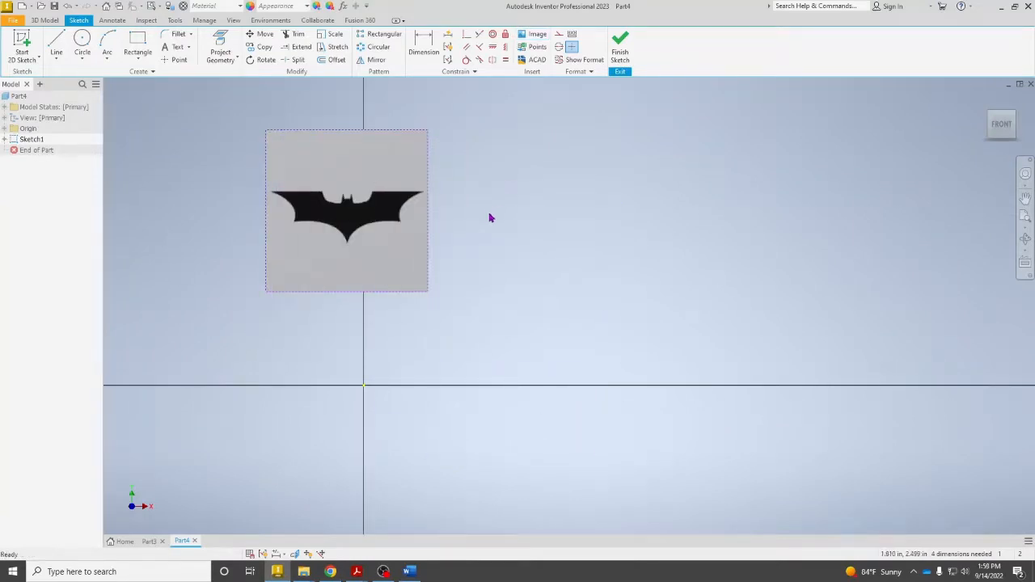
Sketch a two-point rectangle from the origin, about 3.47 in wide and 2.58 in high, extending up and to the right
left_click(137, 45)
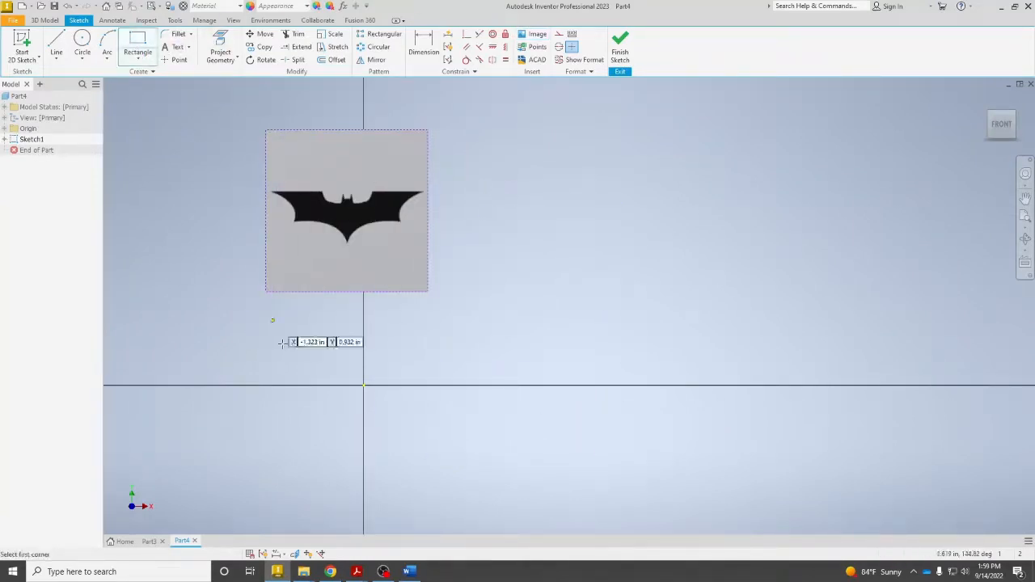
left_click(363, 386)
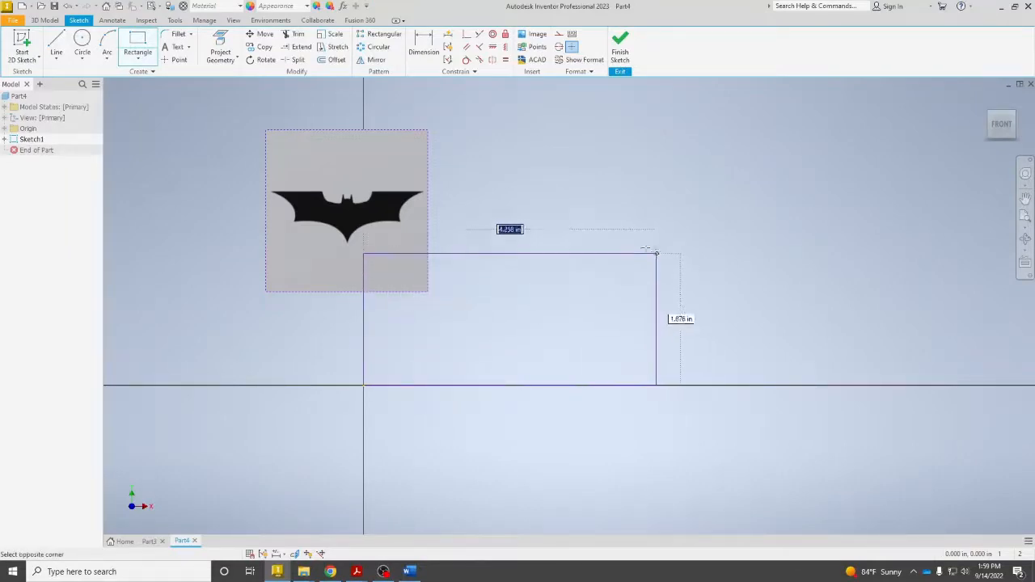
left_click(604, 207)
right_click(604, 207)
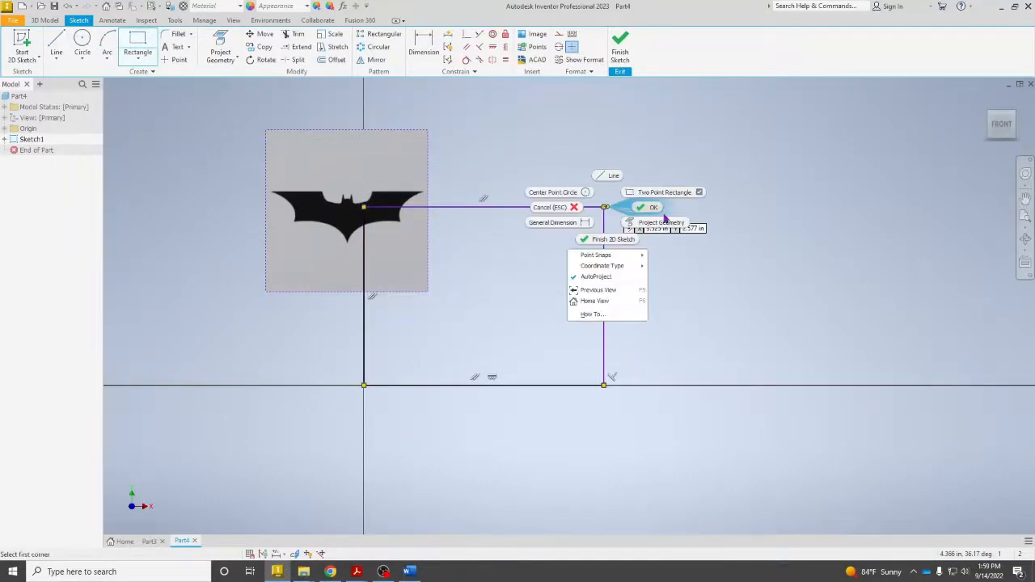
left_click(636, 212)
Dimension the rectangle to 3 in wide and 2 in high
left_click(424, 47)
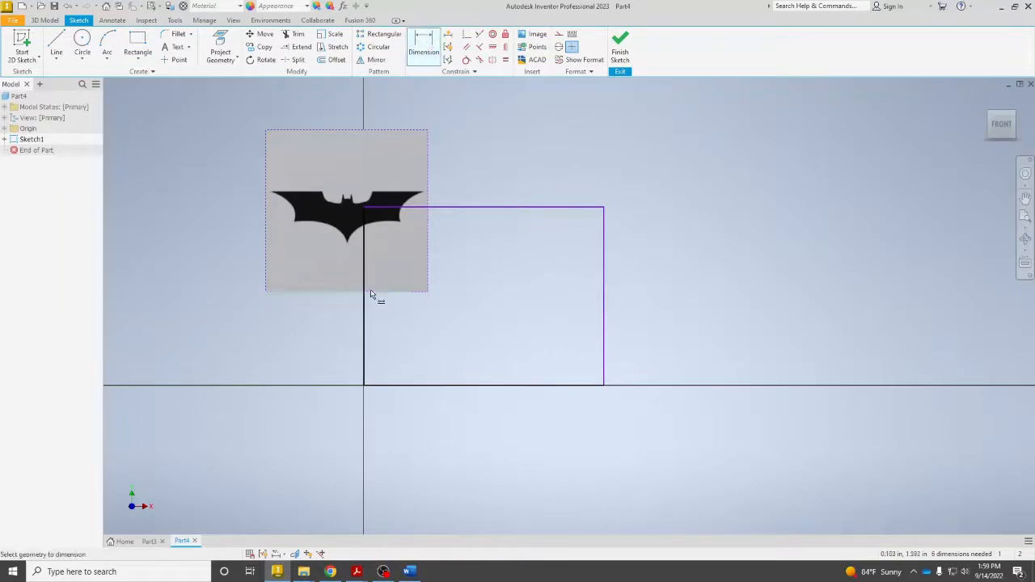
left_click(500, 208)
left_click(504, 151)
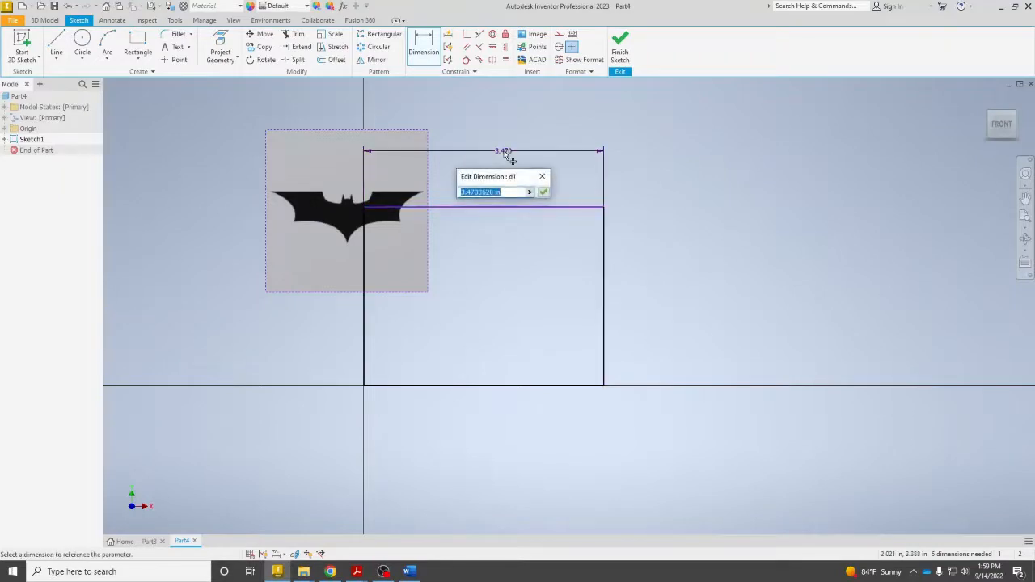
type("3")
key("Return")
left_click(572, 299)
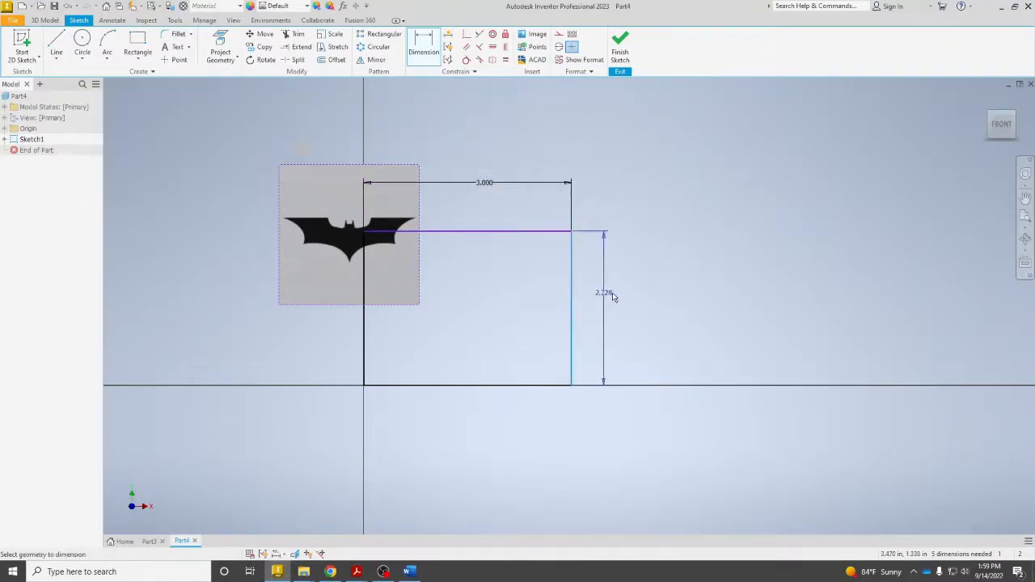
left_click(615, 297)
type("2")
key("Return")
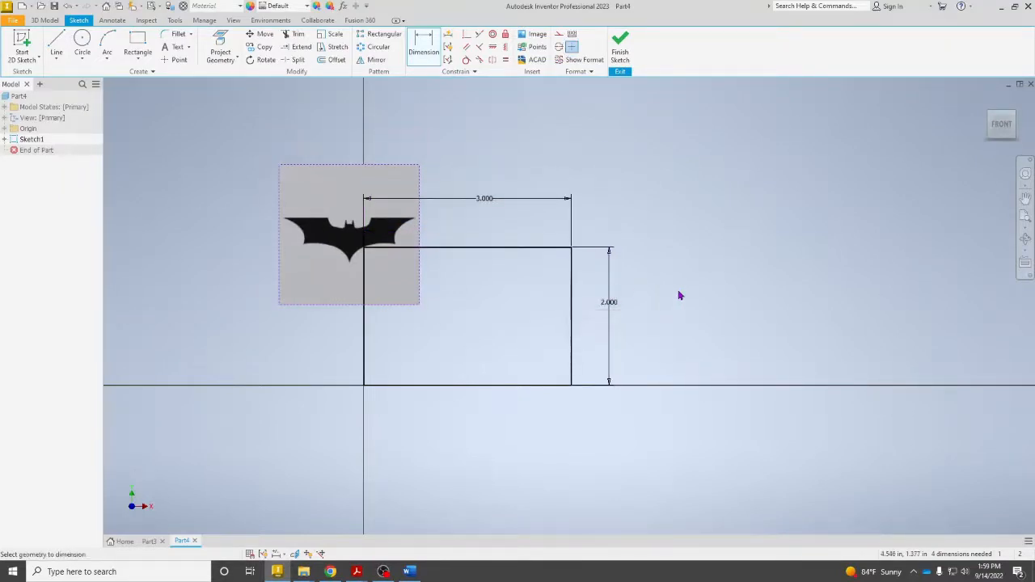
right_click(680, 296)
left_click(678, 256)
Move the Batman image so the logo's left wing tip sits in the rectangle's upper-left corner
mouse_move(351, 242)
left_mouse_down()
mouse_move(413, 284)
mouse_move(433, 275)
left_mouse_up()
scroll(372, 257, "up", 5)
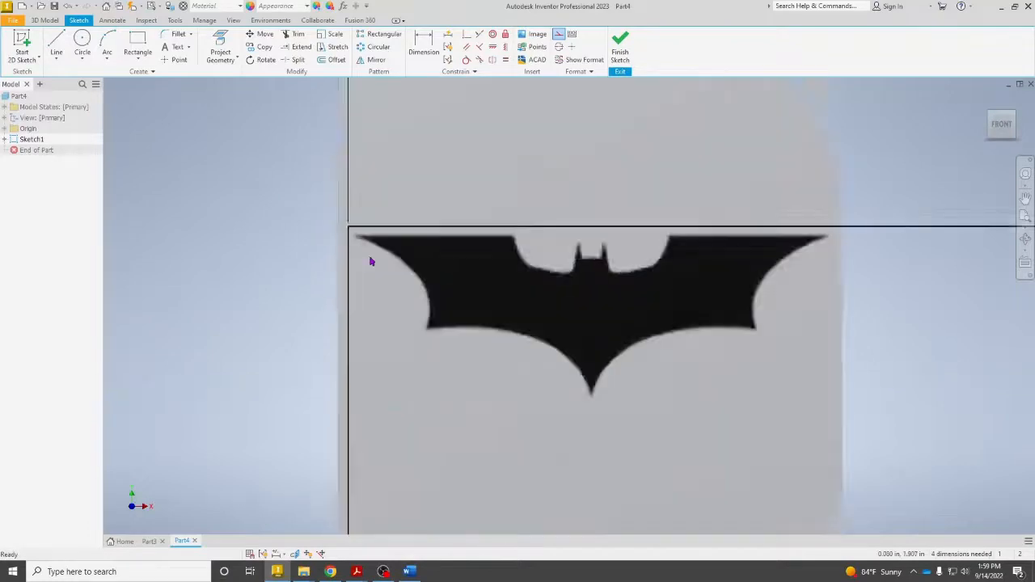
left_click_drag(380, 234, 423, 227)
scroll(423, 227, "down", 3)
scroll(470, 310, "down", 3)
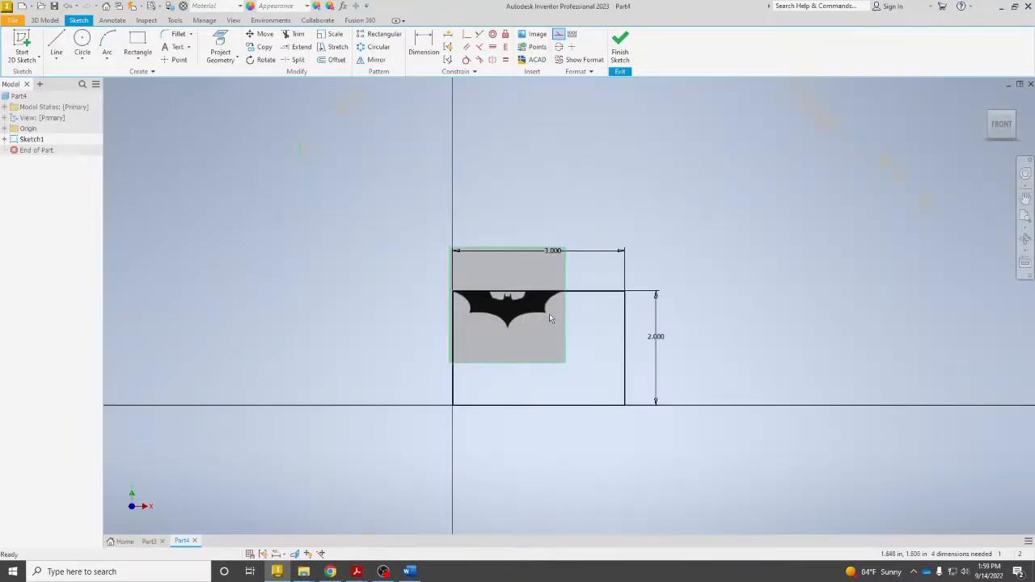
Enlarge the Batman image until the logo nearly spans the rectangle's width, and move it down so its lower point meets the bottom edge
left_click_drag(564, 311, 629, 316)
left_click_drag(577, 272, 573, 368)
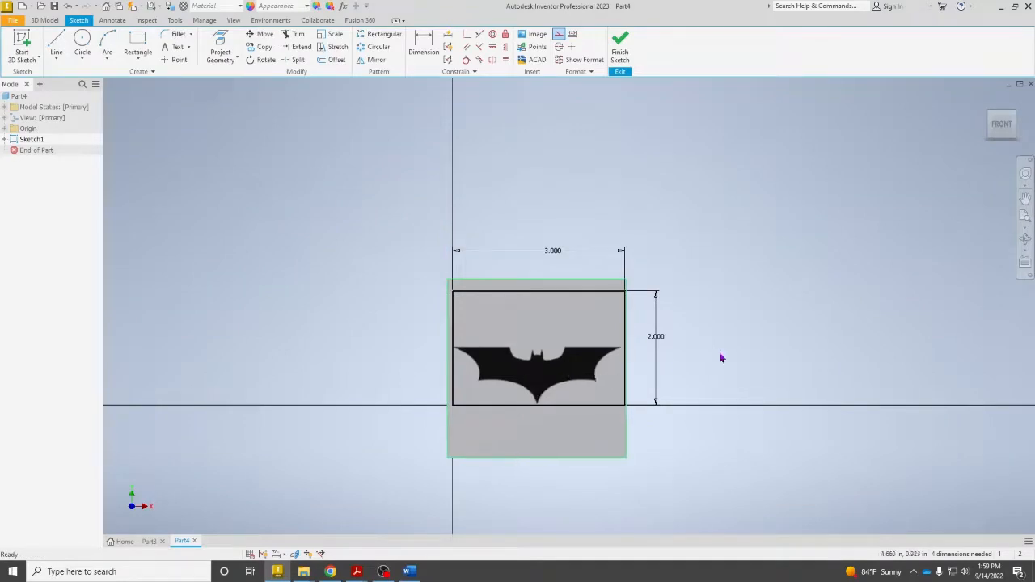
scroll(534, 377, "up", 5)
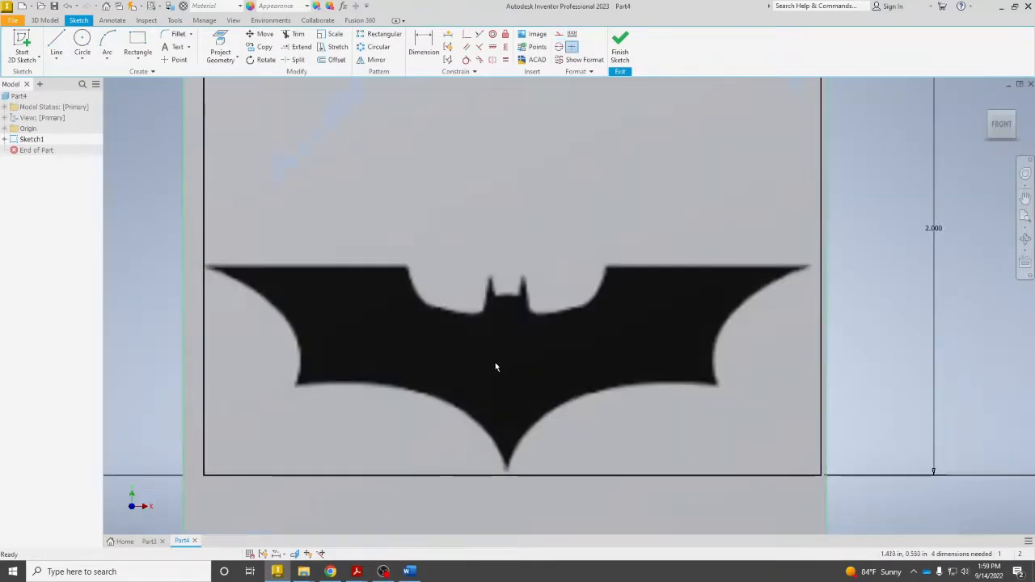
left_click_drag(497, 366, 513, 363)
Stretch the image slightly so both wing tips reach the rectangle's sides, and nudge the logo's point onto the bottom edge
scroll(512, 363, "down", 3)
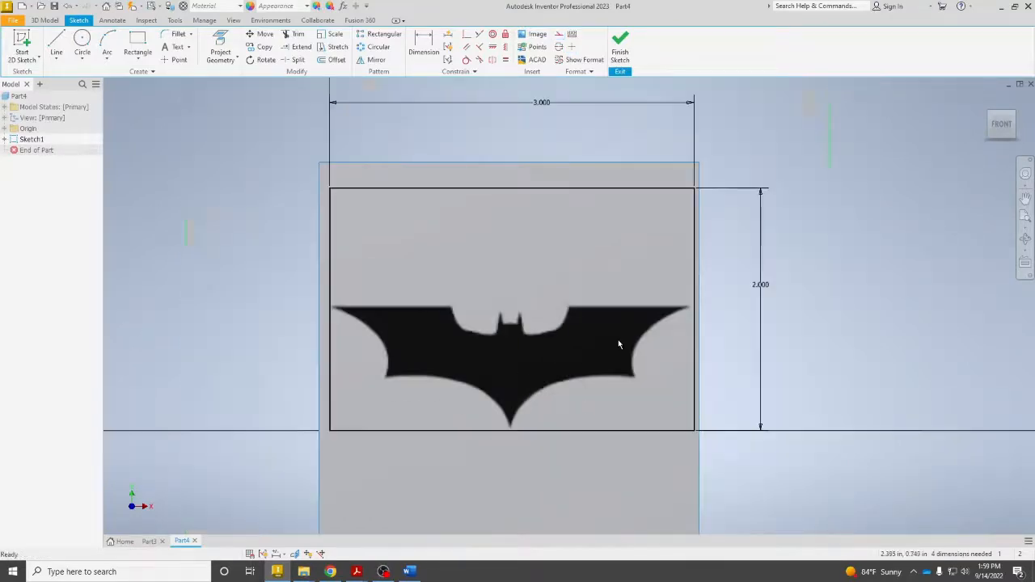
scroll(618, 346, "up", 3)
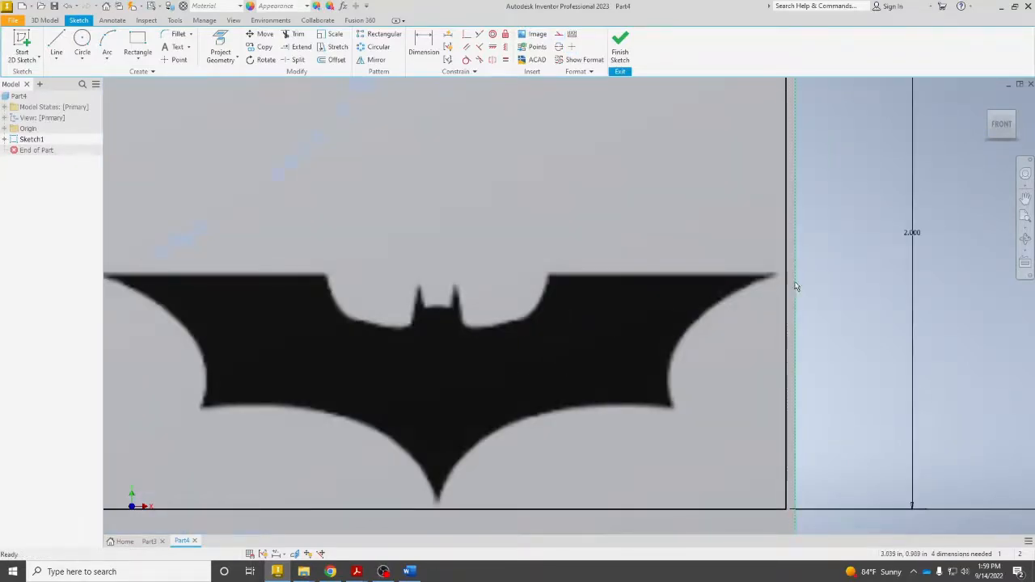
left_click_drag(795, 287, 804, 289)
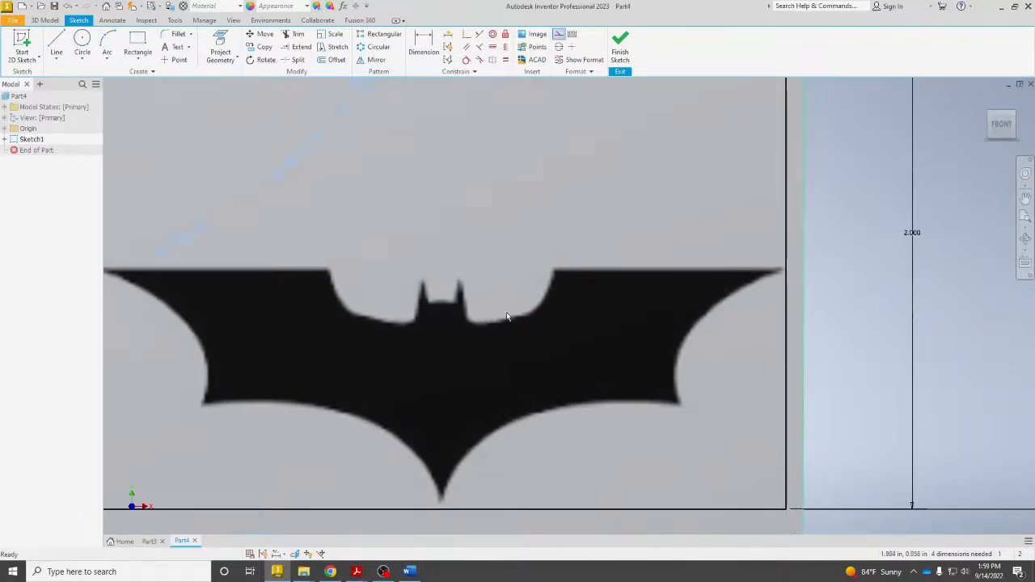
scroll(507, 317, "down", 3)
left_click_drag(462, 339, 462, 345)
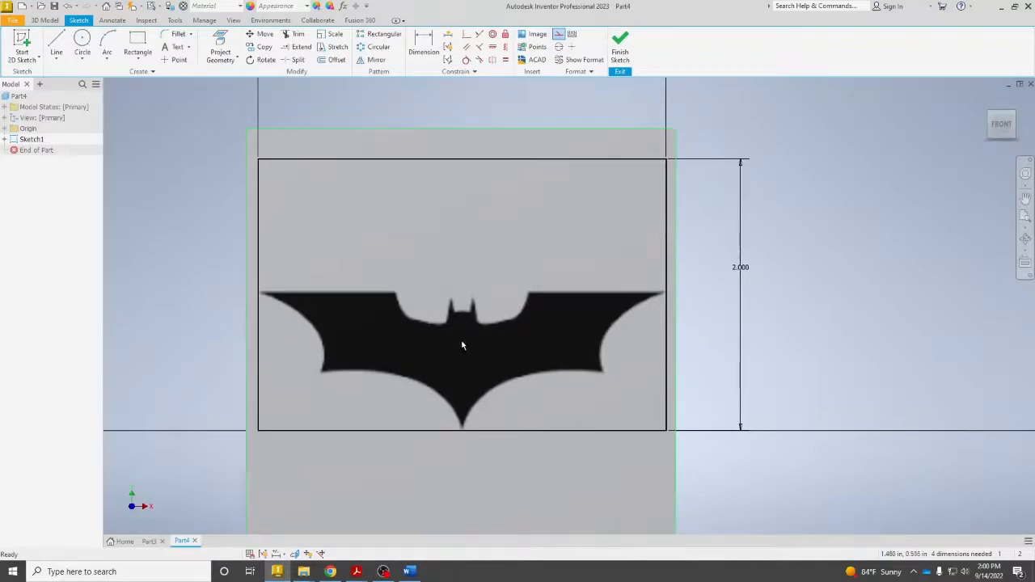
Finish the image sketch and start a second 2D sketch on the same front plane over the Batman logo
left_click(620, 45)
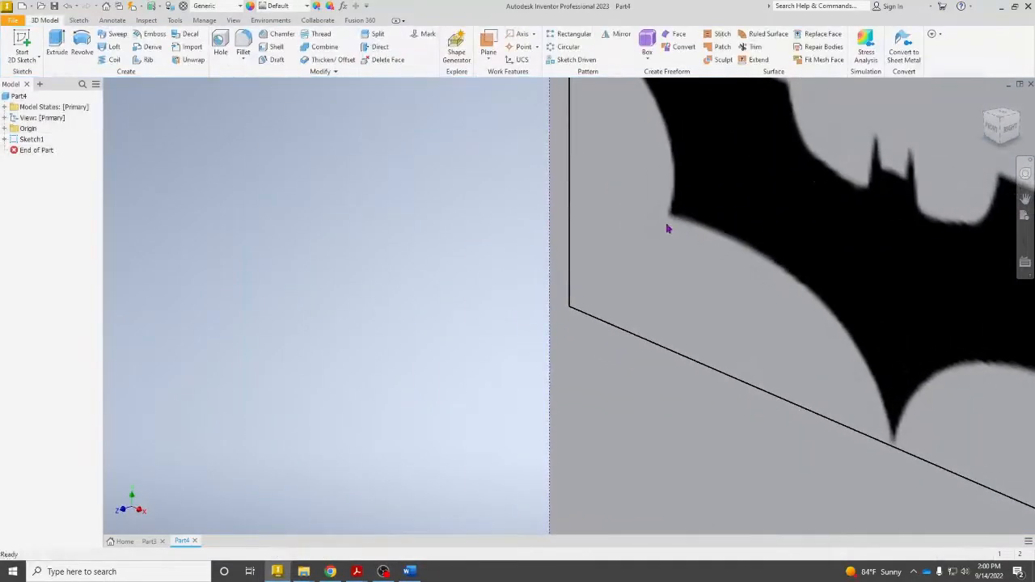
middle_click_drag(620, 209, 265, 294)
scroll(265, 293, "down", 3)
left_click(23, 40)
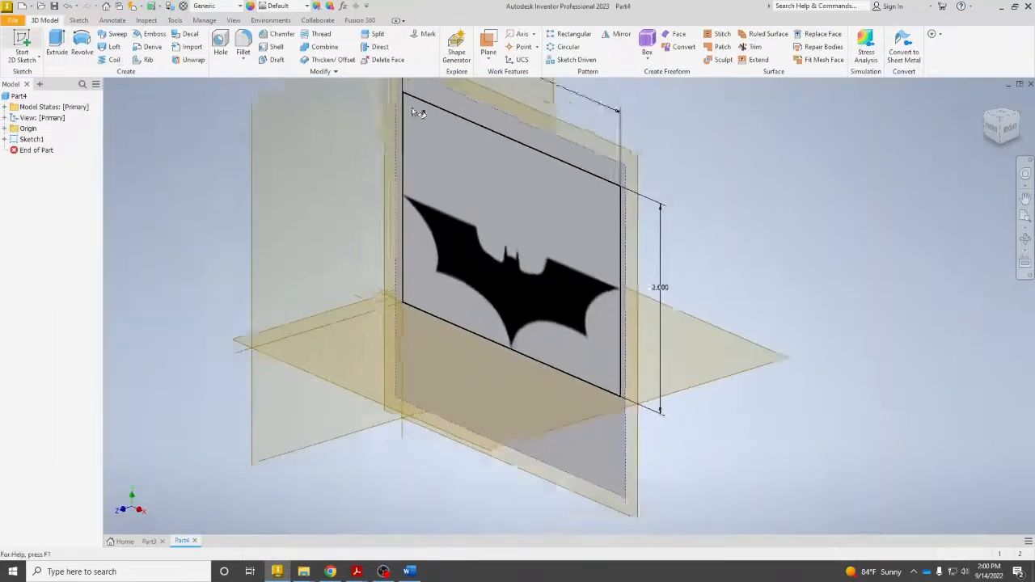
left_click(627, 209)
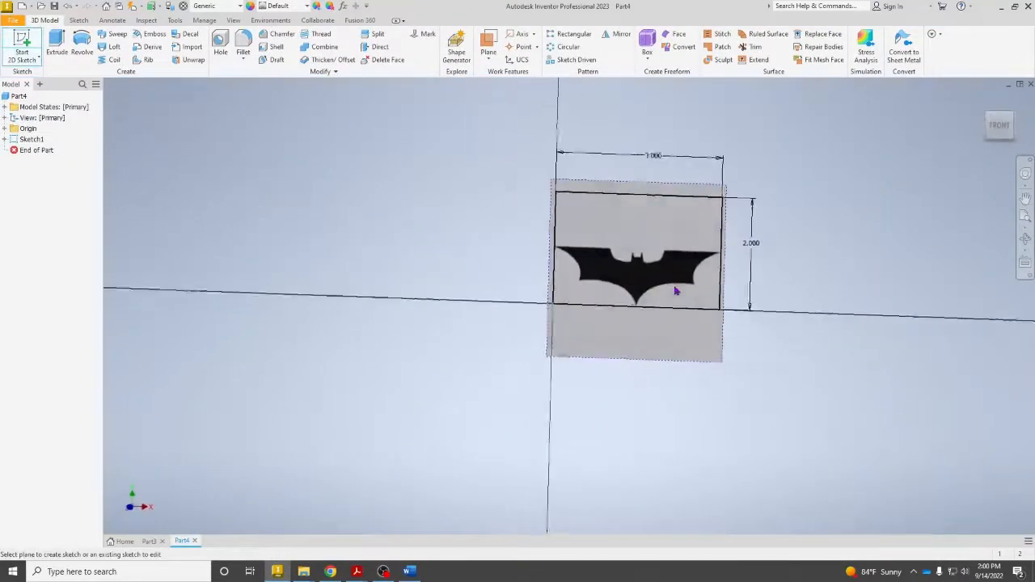
left_click(676, 291)
scroll(649, 236, "down", 3)
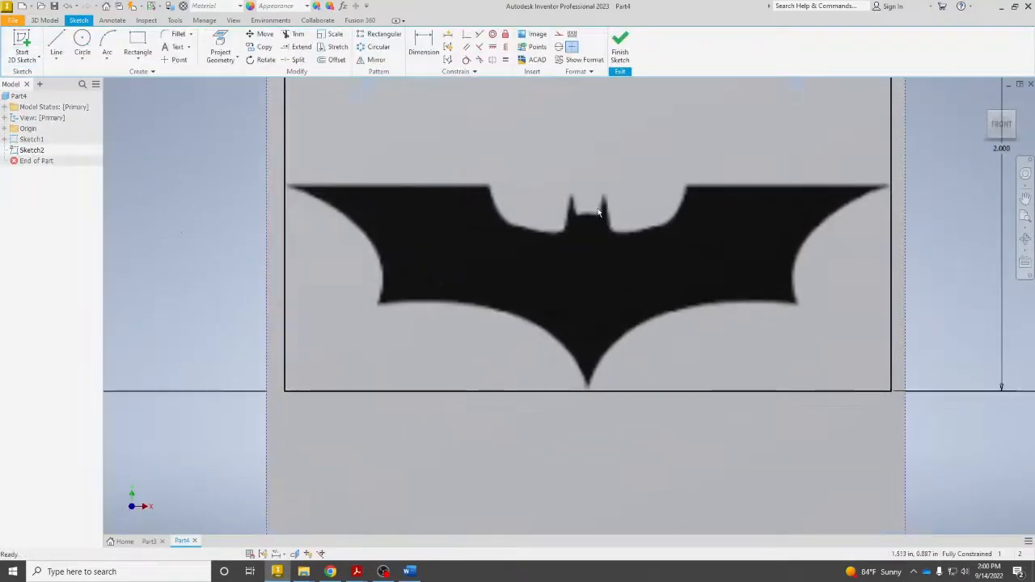
mouse_move(647, 194)
middle_mouse_down()
mouse_move(492, 178)
mouse_move(519, 178)
middle_mouse_up()
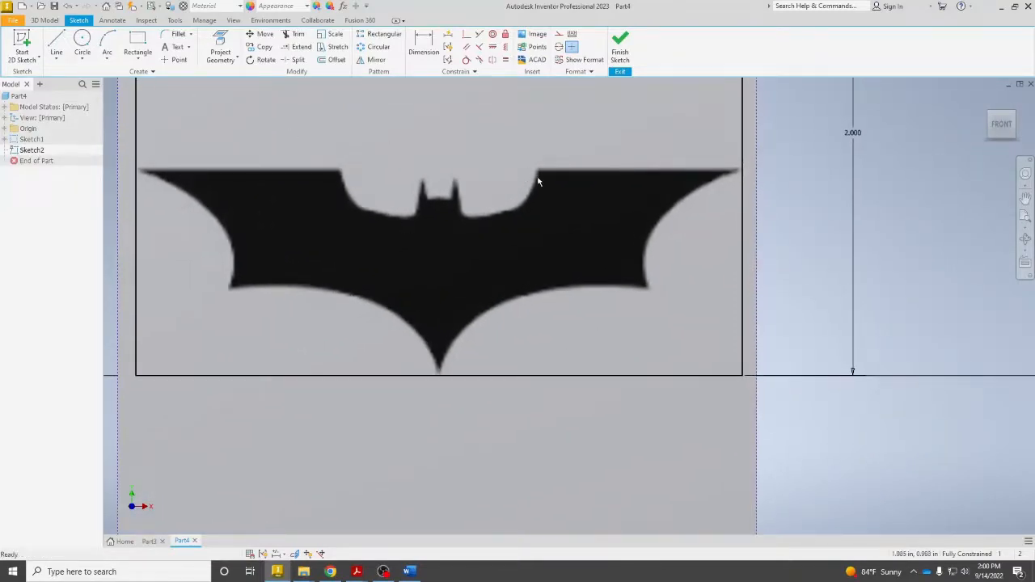
Draw a vertical line about 1.19 in long from the logo's bottom point up through the centre of its head
left_click(57, 44)
left_click(438, 375)
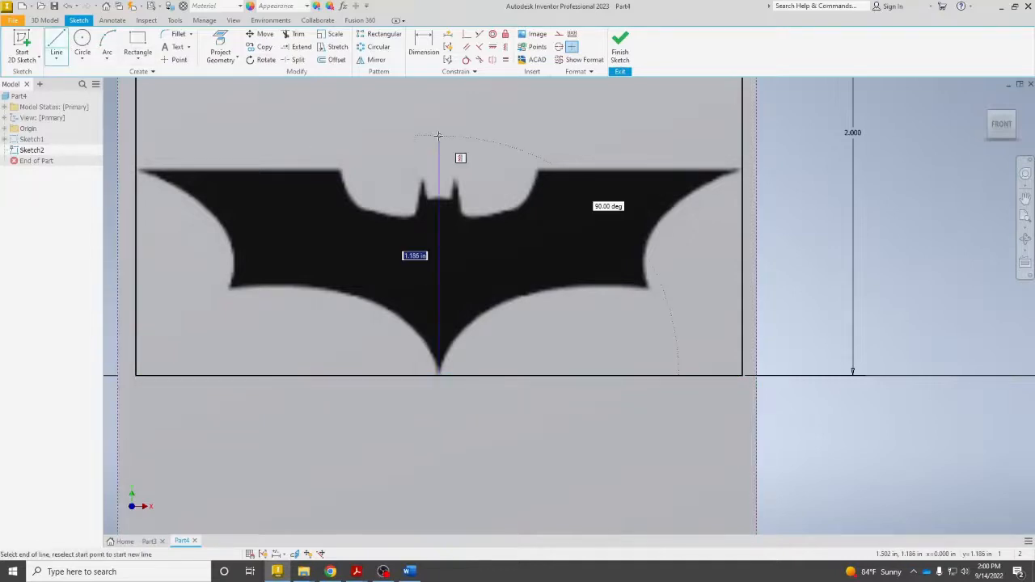
left_click(439, 136)
right_click(440, 137)
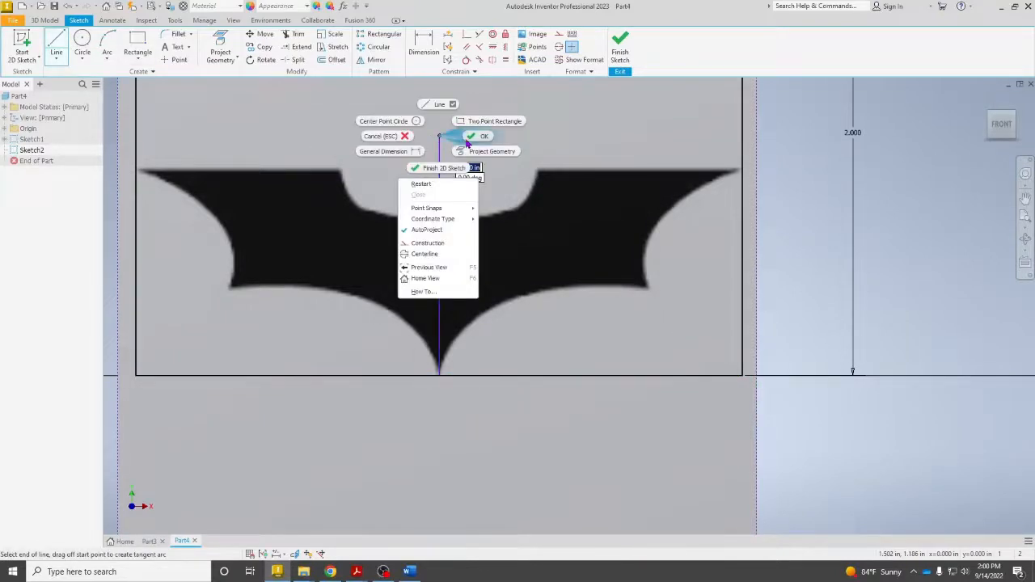
left_click(471, 138)
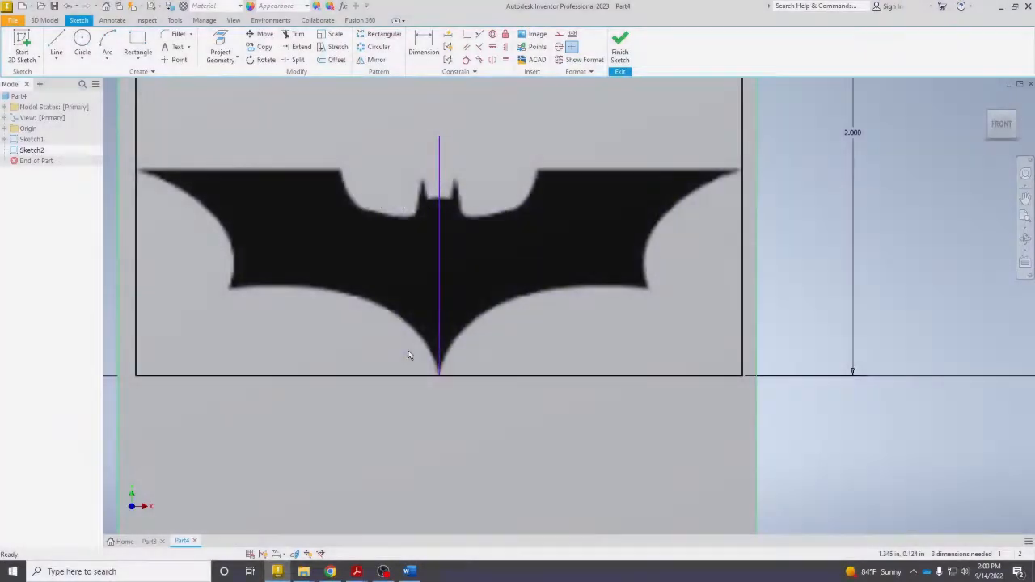
Draw a horizontal line along the left wing's top edge, from the wing tip to the vertical centre line
left_click(55, 44)
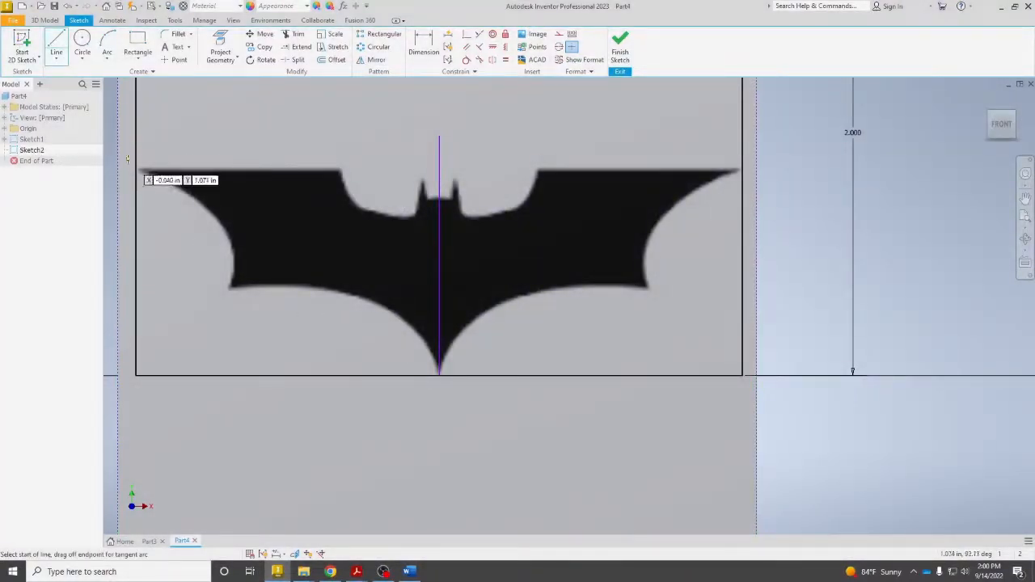
left_click(136, 170)
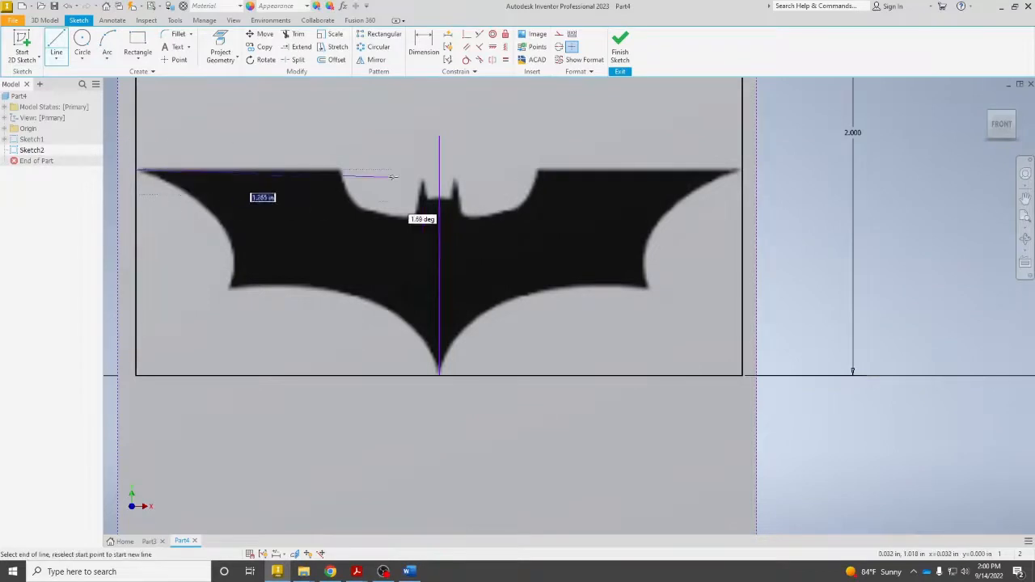
left_click(439, 170)
right_click(486, 174)
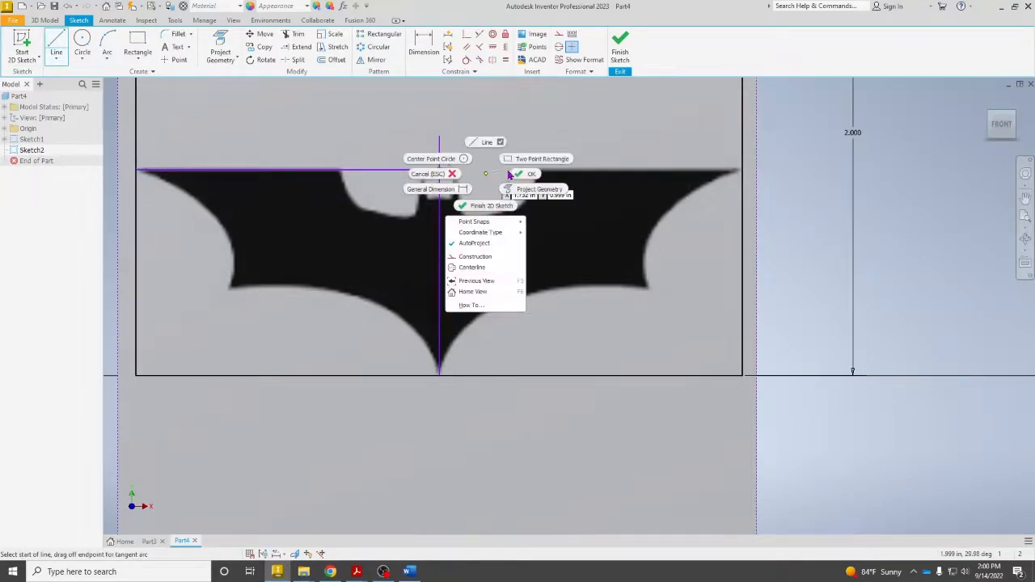
left_click(521, 174)
Try tracing the left wing's outer and lower edges with three-point arcs, and undo both arcs
left_click(108, 45)
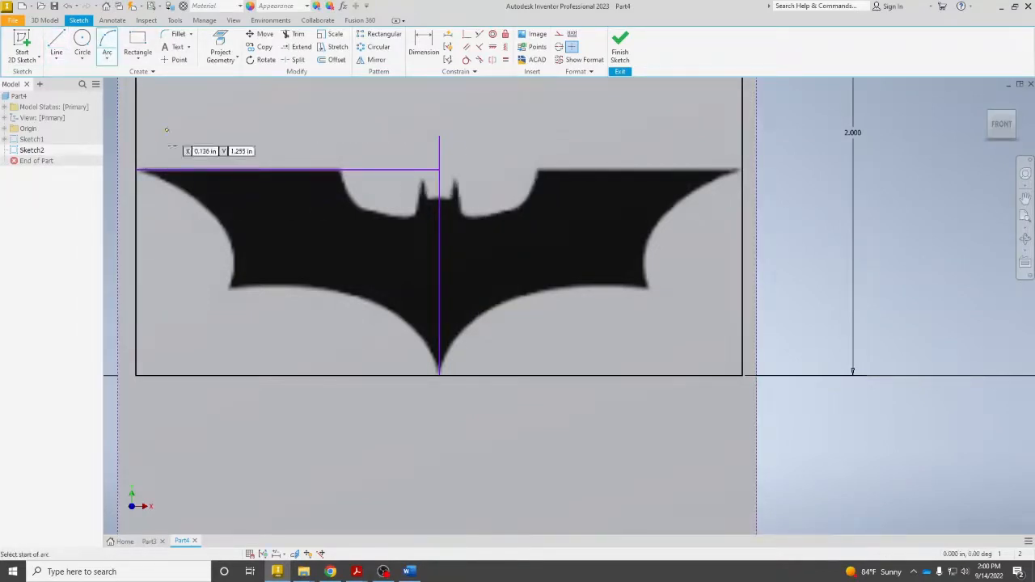
left_click(136, 170)
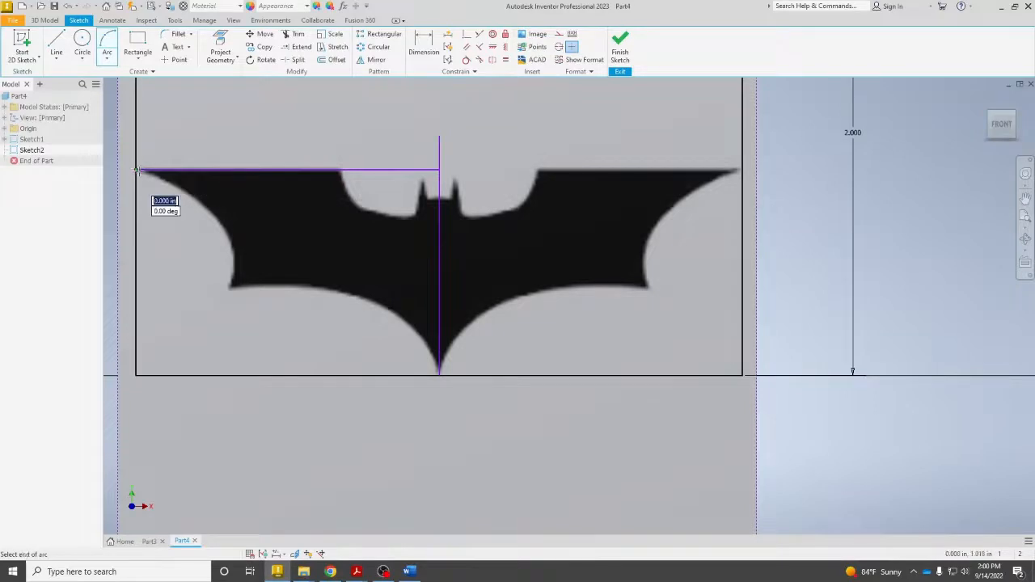
left_click(229, 285)
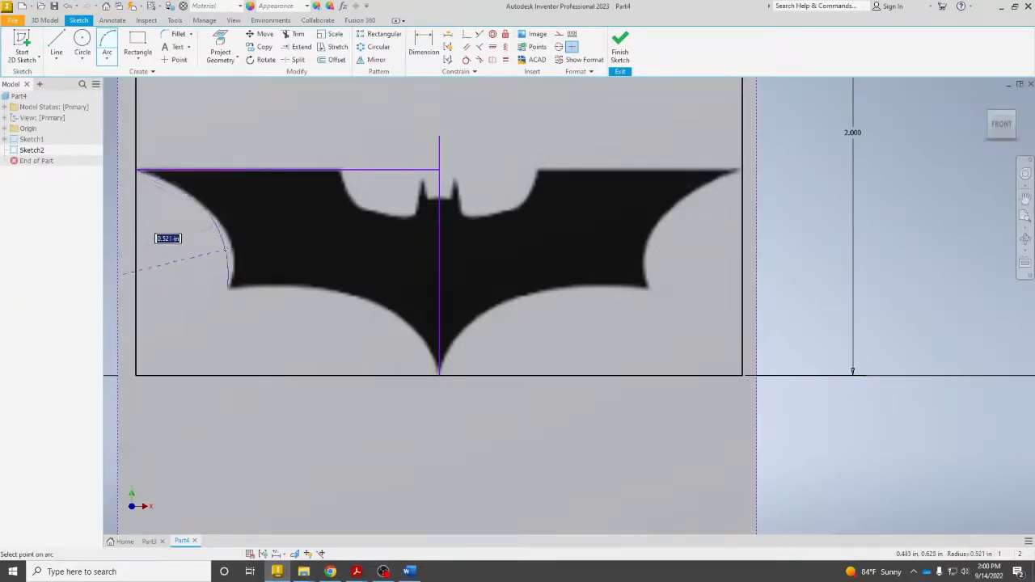
left_click(223, 253)
left_click(229, 285)
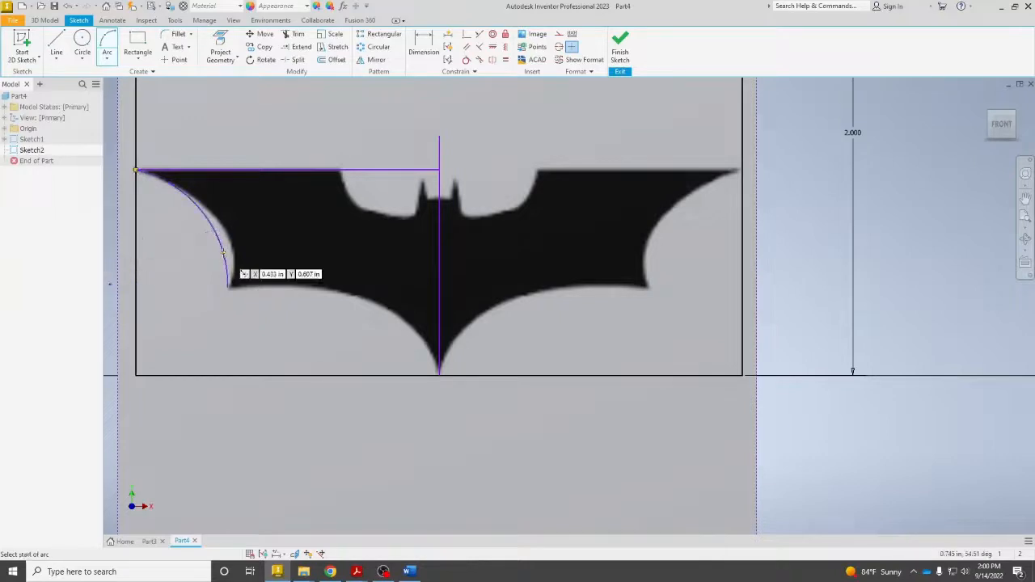
left_click(437, 372)
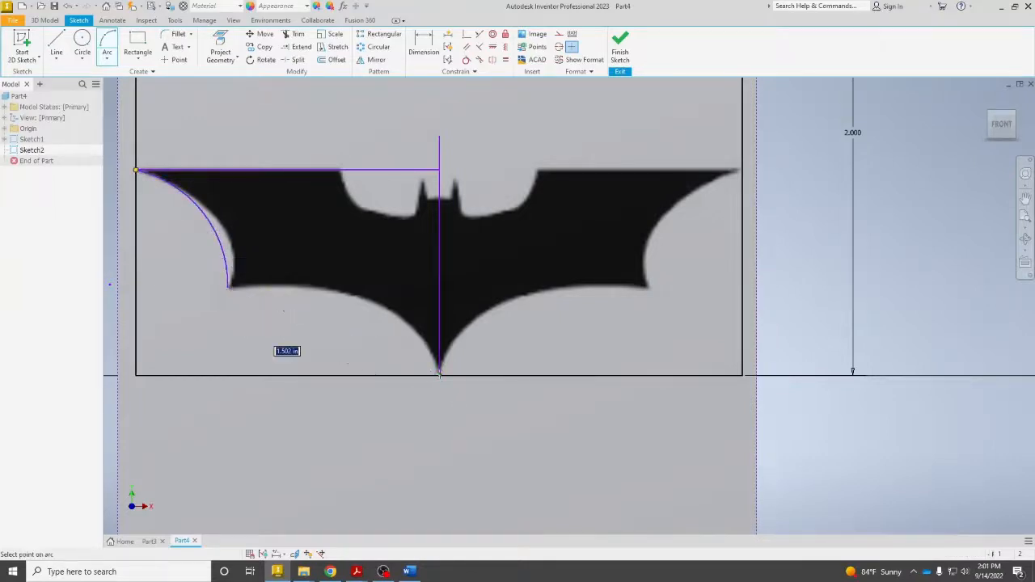
left_click(406, 342)
right_click(447, 405)
left_click(478, 401)
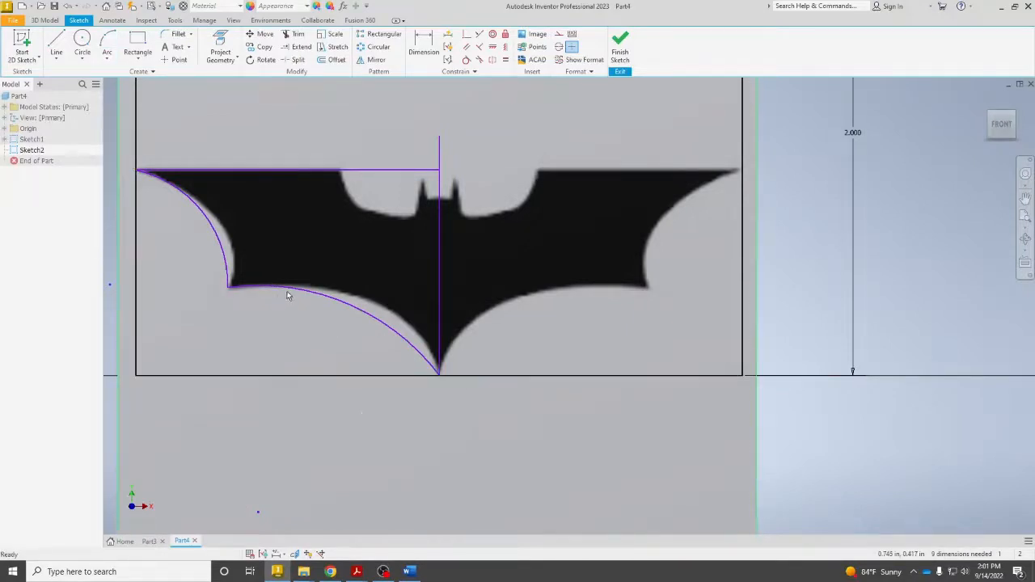
key("ctrl+z")
key("ctrl+z")
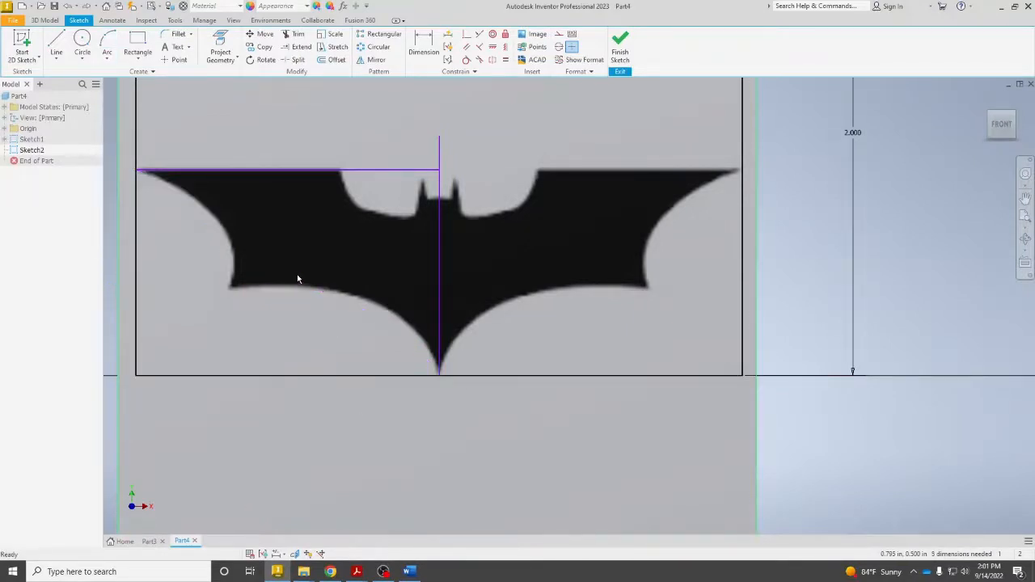
Trace the left wing's outer edge with a control vertex spline from tip to lower corner, and adjust its vertices to fit the logo
left_click(55, 64)
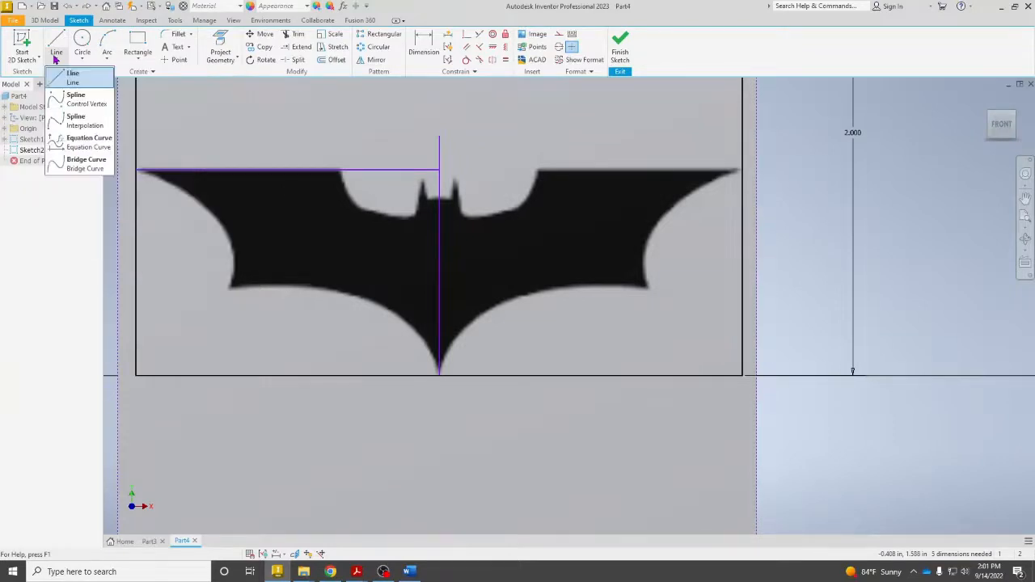
left_click(82, 103)
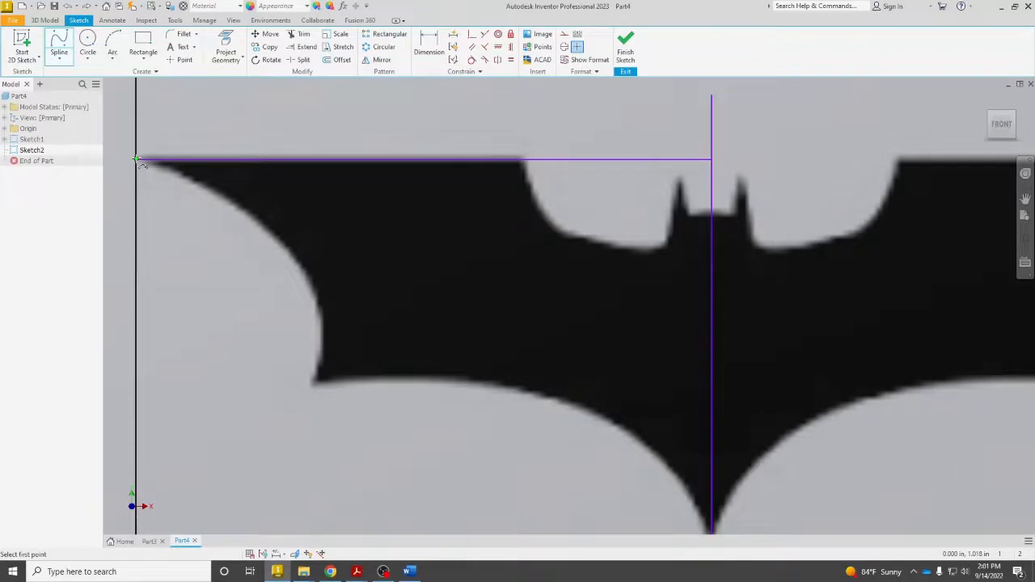
left_click(138, 160)
left_click(202, 175)
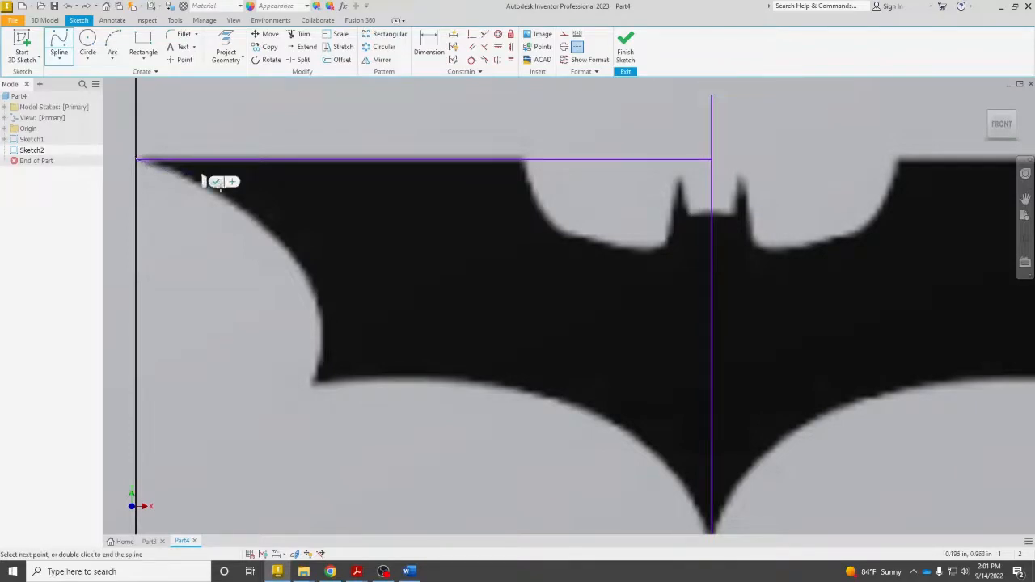
left_click(253, 215)
left_click(293, 253)
left_click(333, 328)
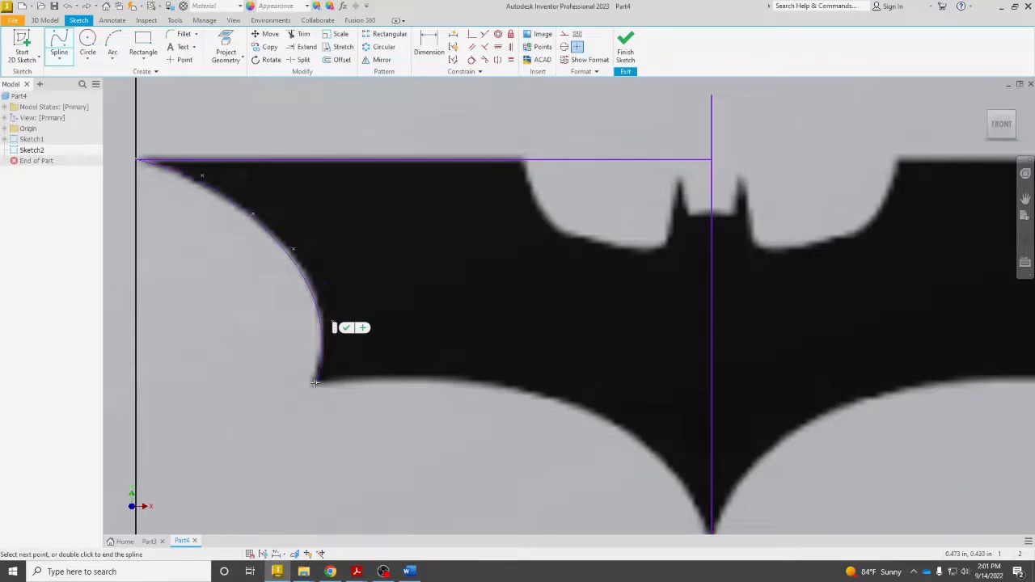
left_click(314, 382)
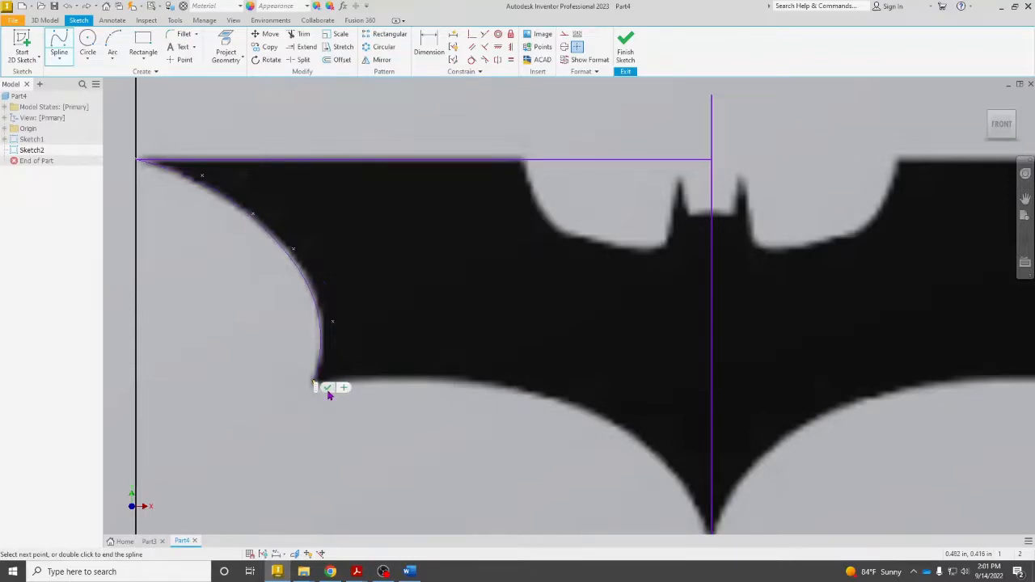
left_click(327, 389)
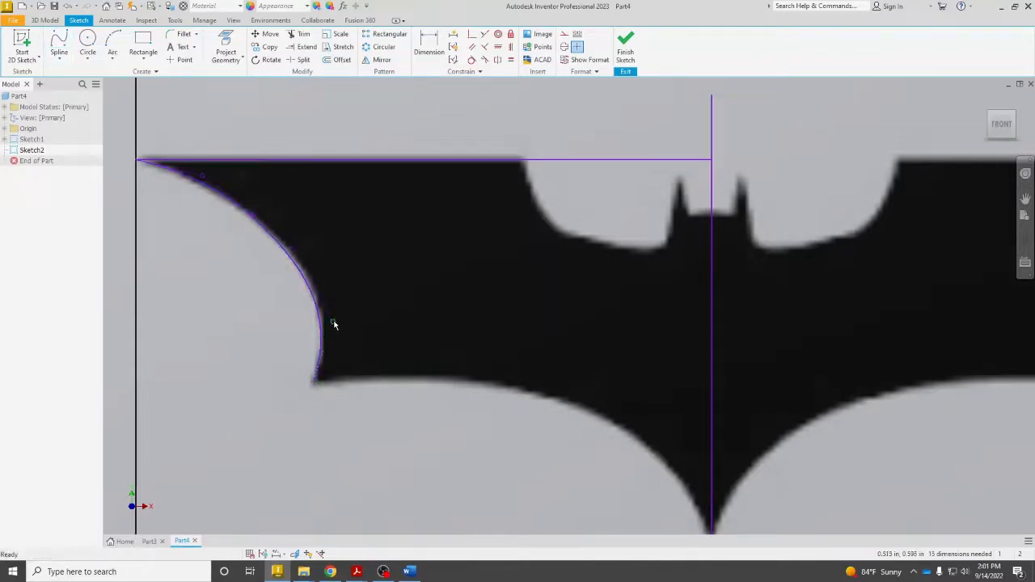
left_click_drag(333, 324, 337, 317)
Trace the left wing's lower edge with a control vertex spline from its lower corner to the logo's bottom point
left_click(59, 44)
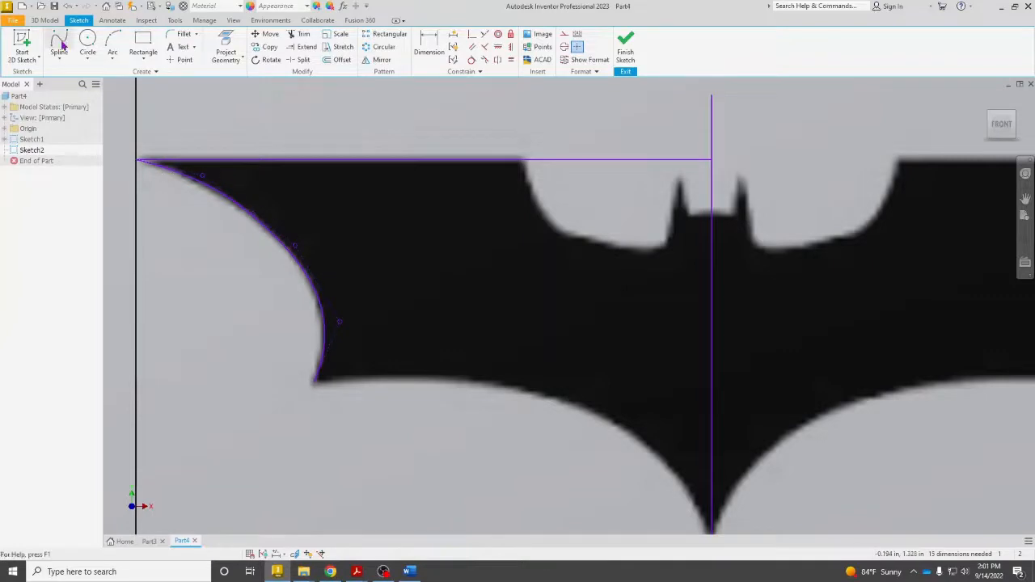
left_click(316, 382)
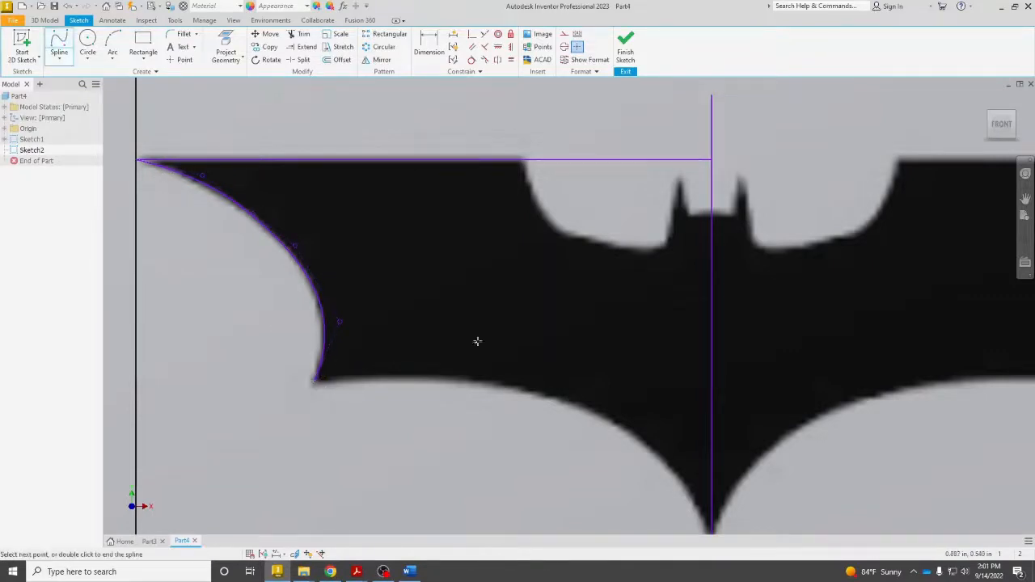
middle_click_drag(476, 342, 321, 260)
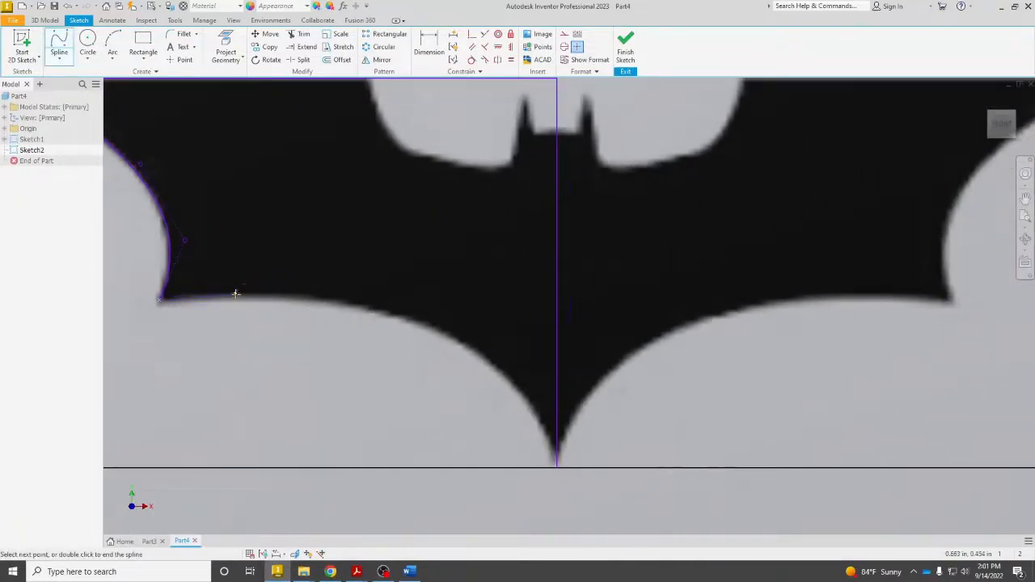
left_click(237, 289)
left_click(300, 284)
left_click(398, 313)
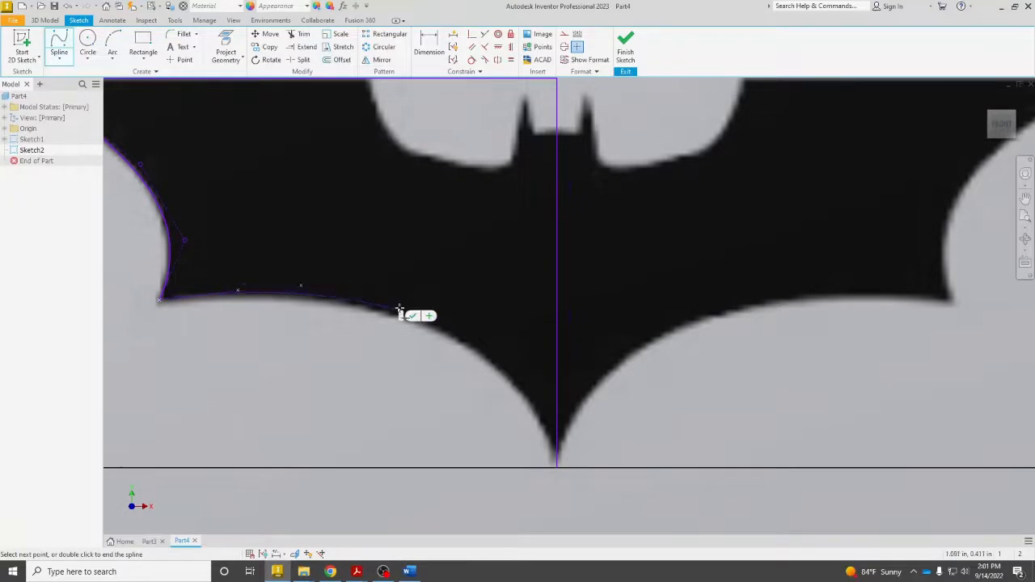
left_click(476, 346)
left_click(527, 390)
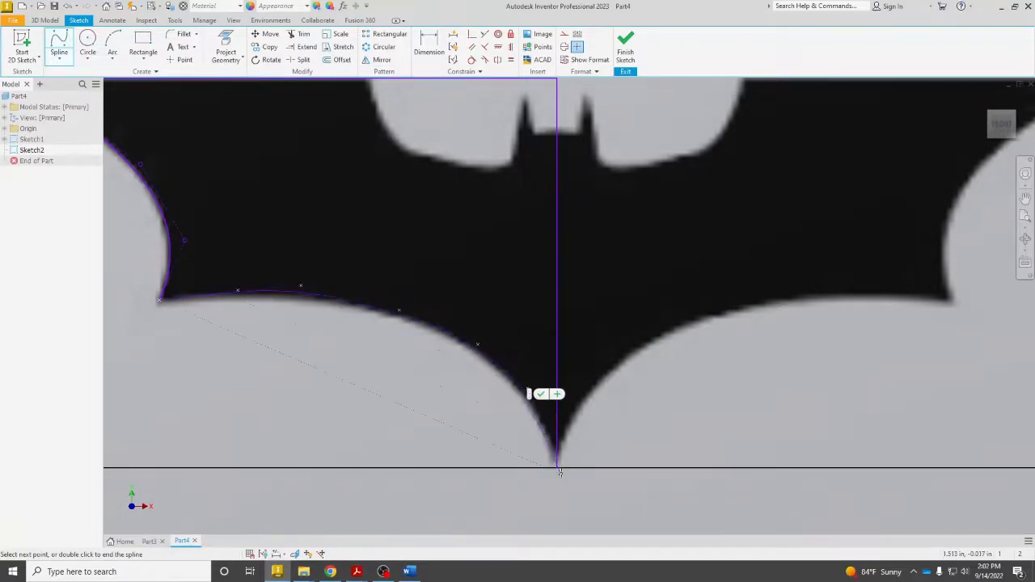
left_click(557, 466)
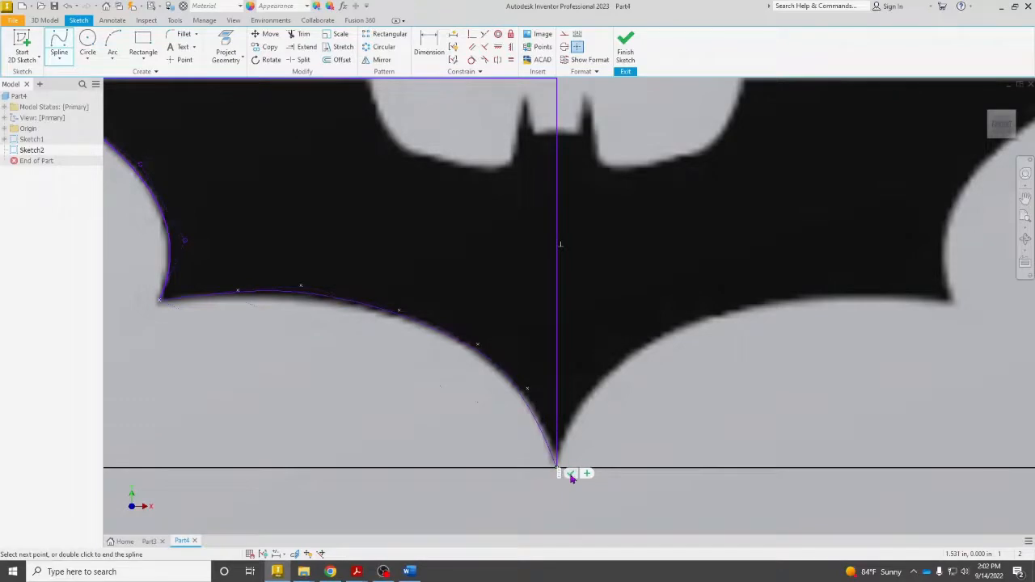
left_click(571, 474)
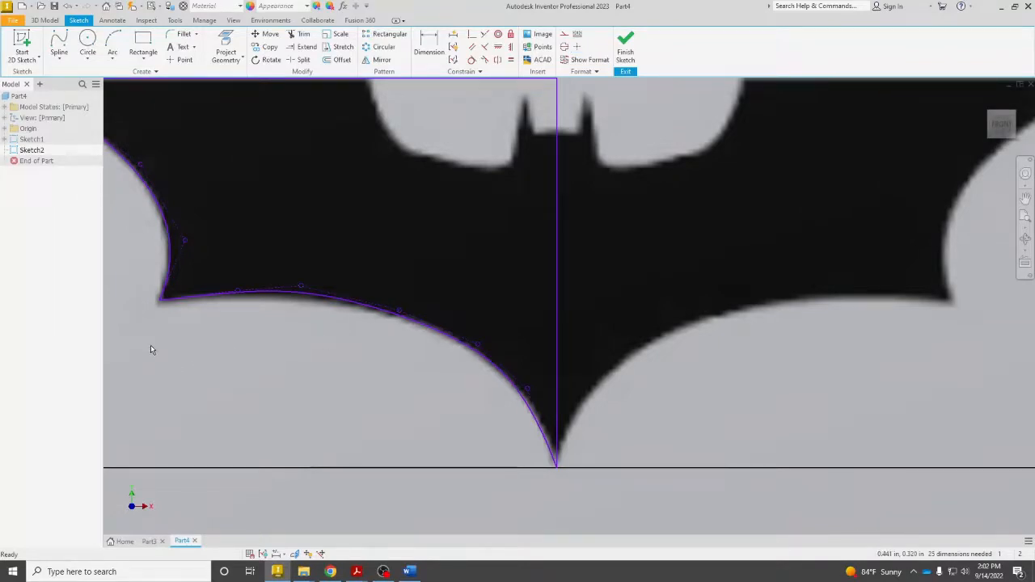
Start a control vertex spline at the inner end of the left wing's top edge and trace down around the shoulder curve
mouse_move(168, 366)
middle_click_drag(386, 259, 392, 329)
left_click(59, 45)
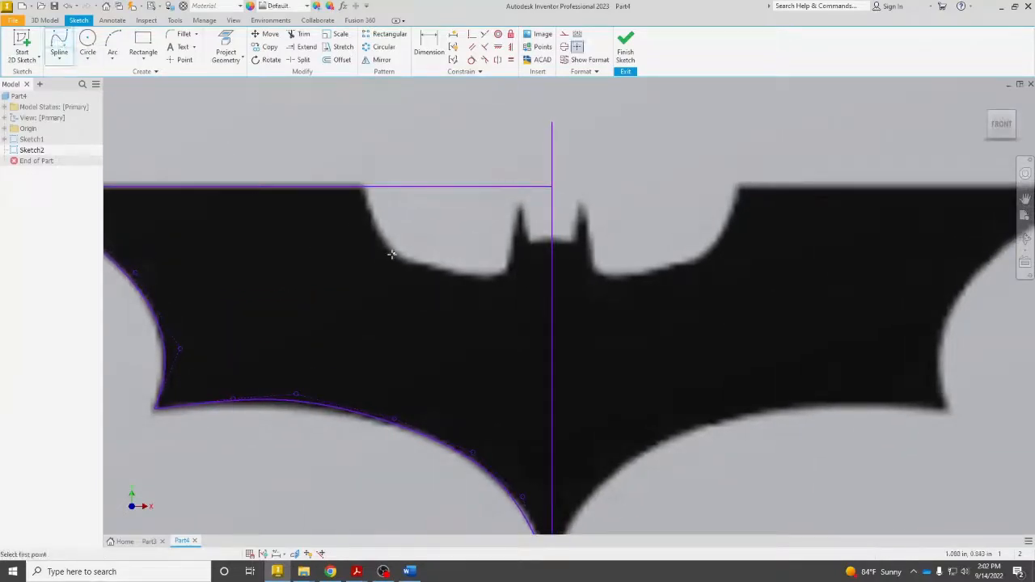
scroll(399, 211, "up", 3)
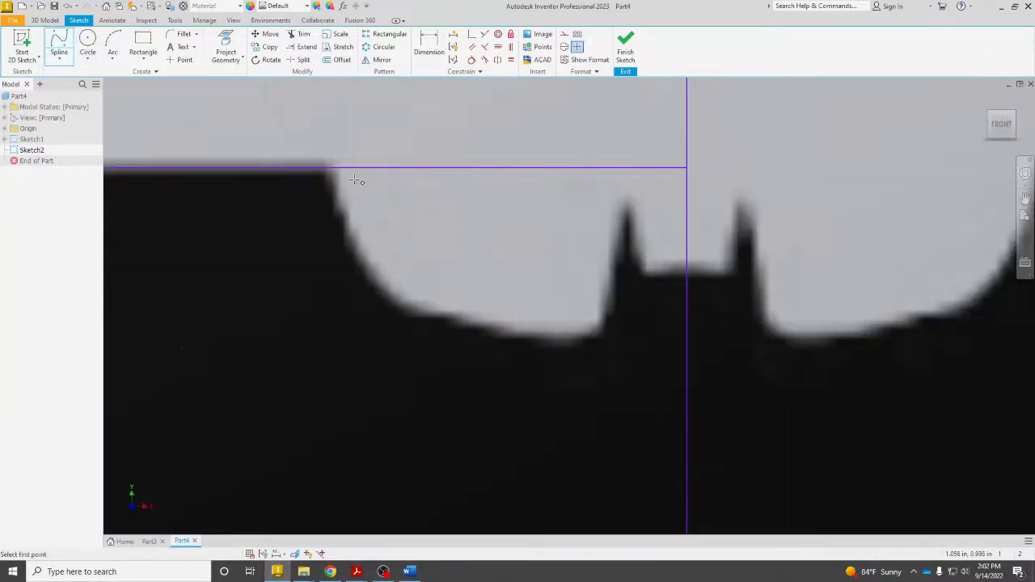
left_click(330, 167)
left_click(337, 207)
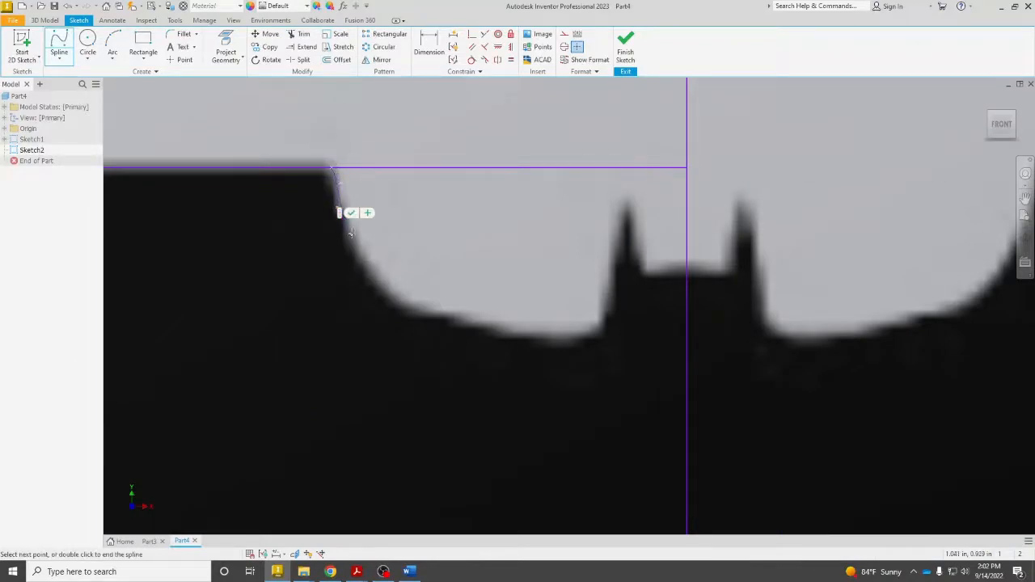
left_click(355, 257)
scroll(385, 309, "up", 2)
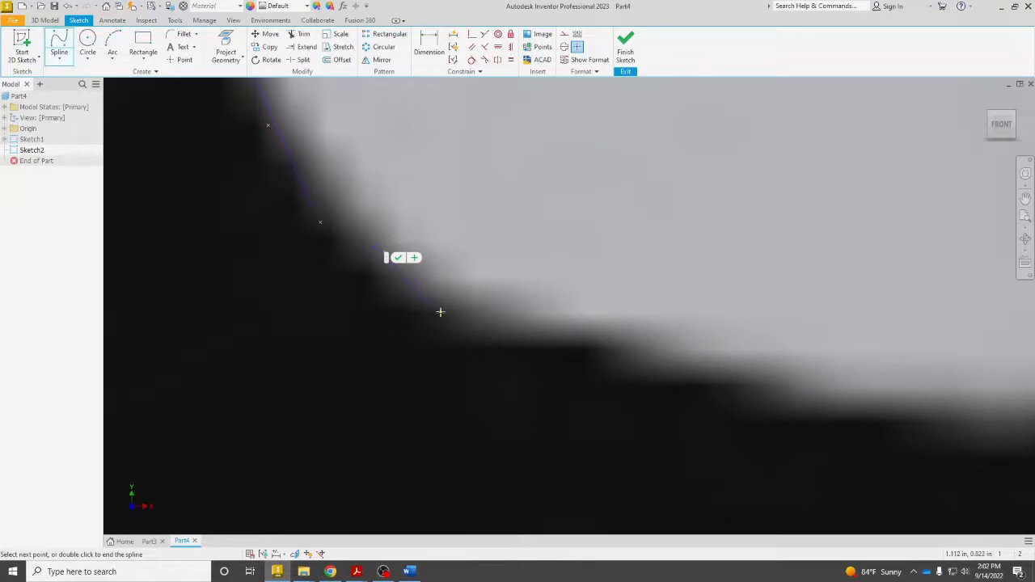
left_click(440, 313)
left_click(502, 350)
left_click(588, 351)
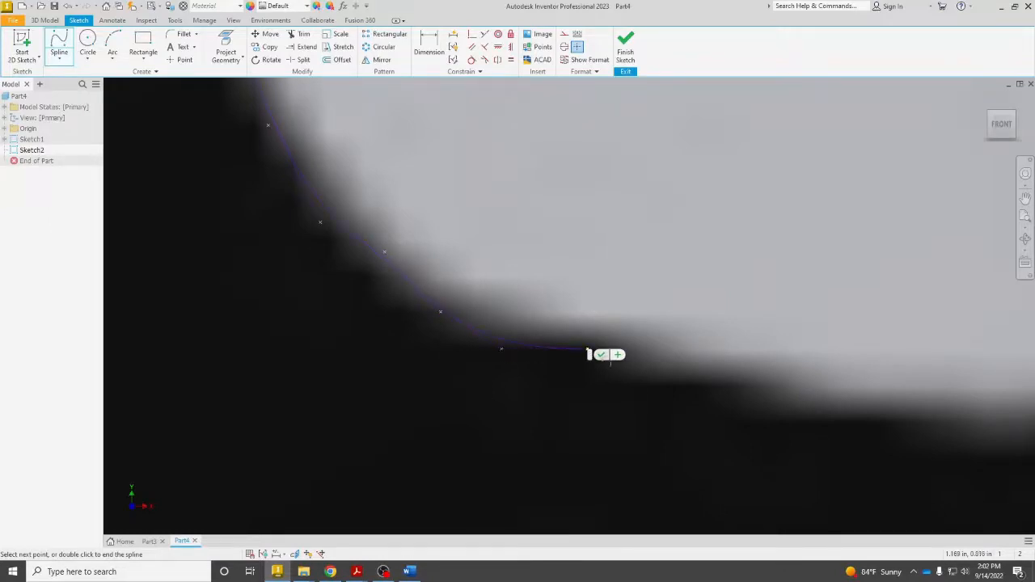
left_click(647, 385)
Continue the spline along the bottom of the left shoulder recess to the base of the left ear
mouse_move(748, 372)
middle_mouse_down()
mouse_move(626, 361)
mouse_move(456, 308)
middle_mouse_up()
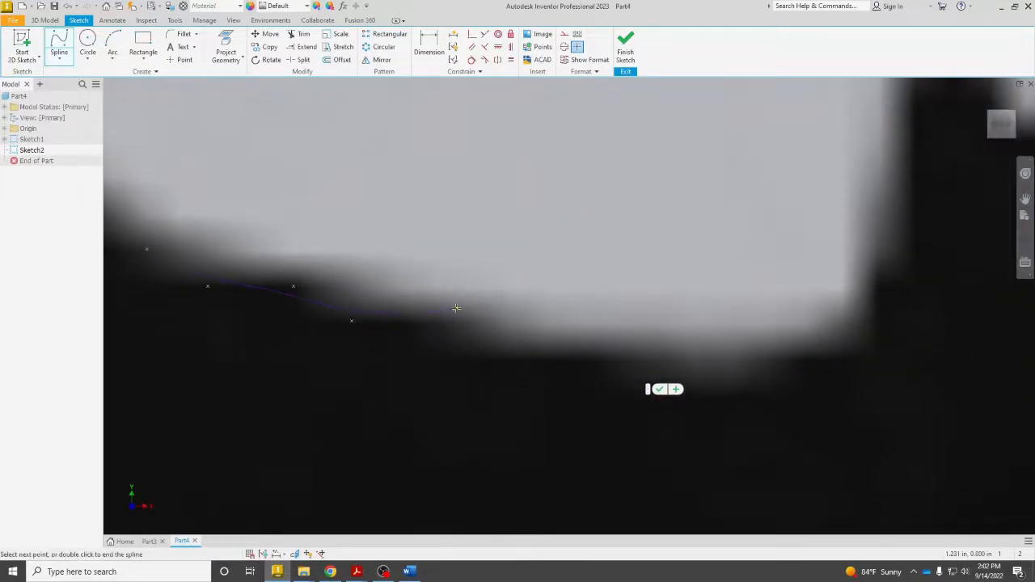
left_click(435, 325)
left_click(512, 357)
left_click(600, 365)
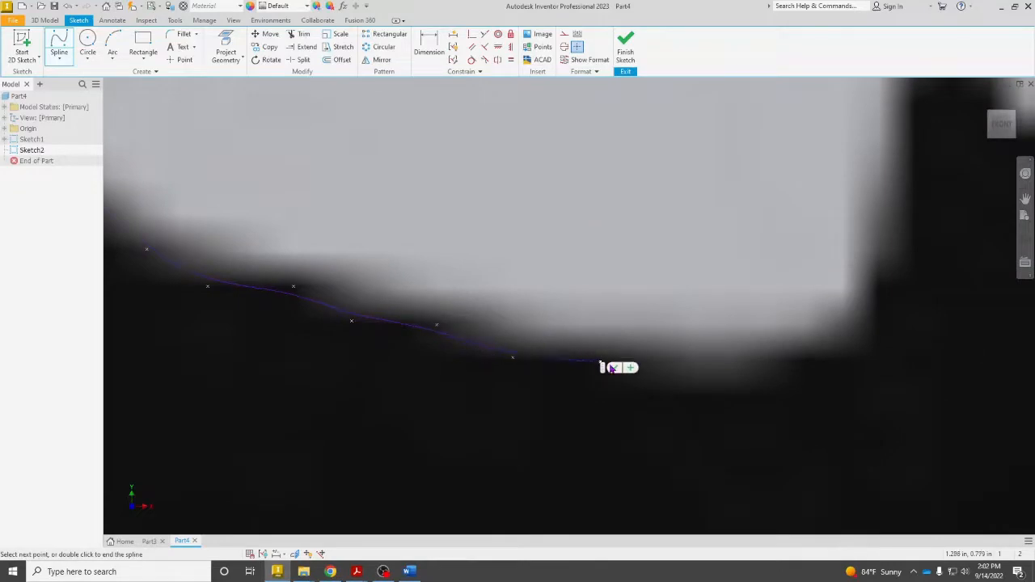
left_click(723, 392)
left_click(800, 363)
left_click(882, 323)
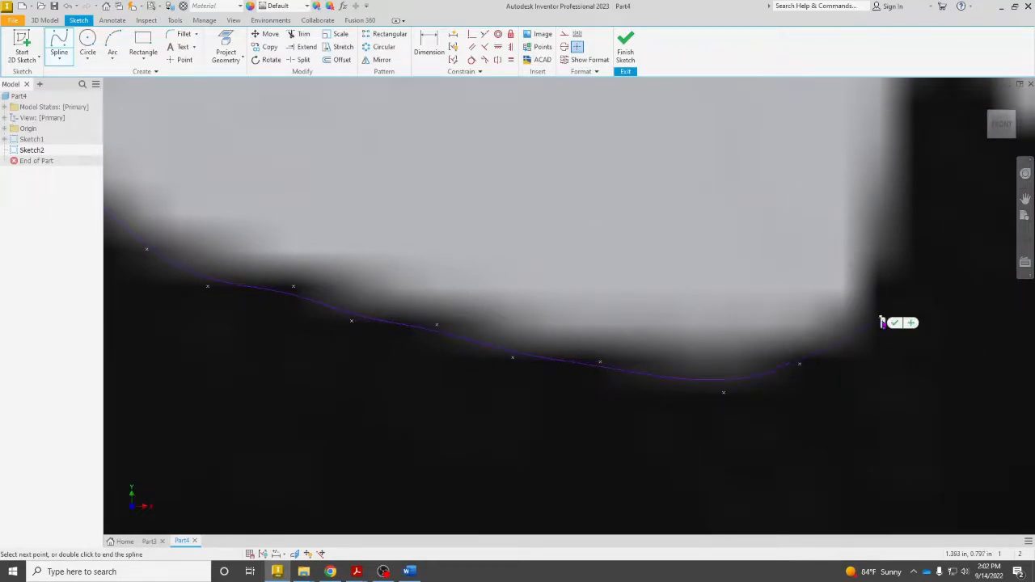
Continue the spline up the outer edge of the left ear and end it at the ear's tip
mouse_move(888, 235)
middle_mouse_down()
mouse_move(672, 373)
mouse_move(552, 347)
middle_mouse_up()
left_click(672, 374)
left_click(560, 337)
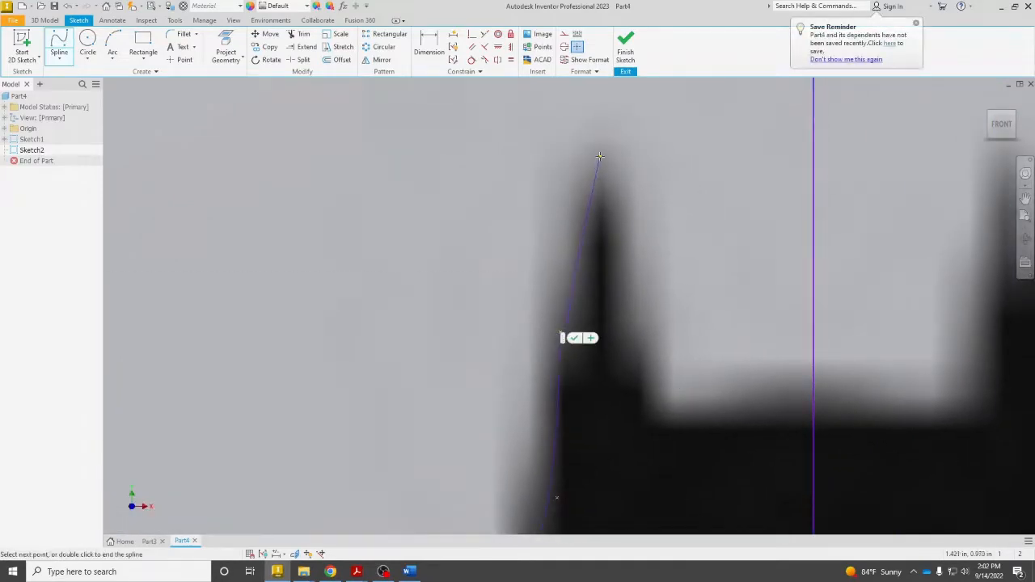
left_click(600, 156)
key("Escape")
scroll(458, 399, "up", 5)
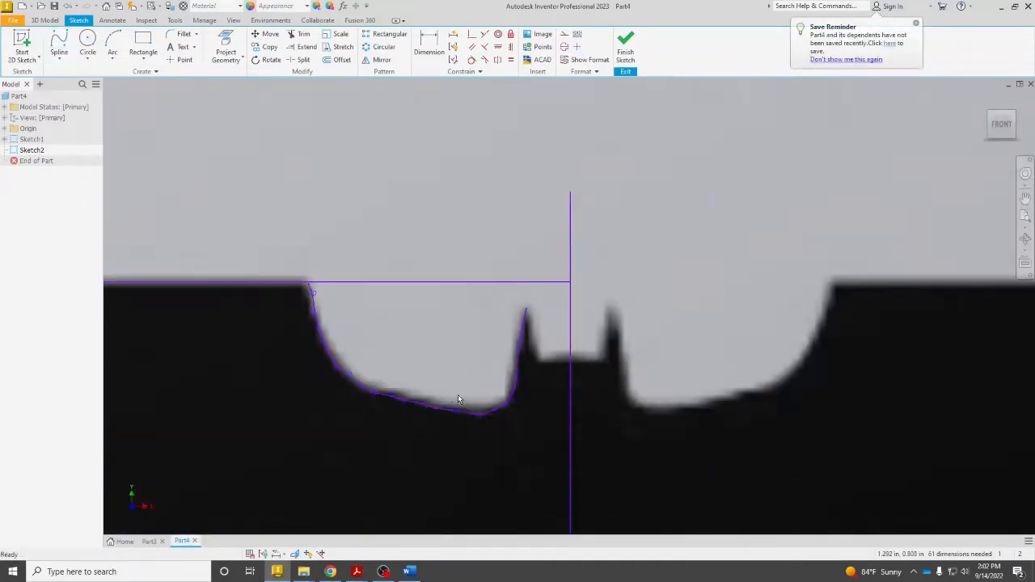
Delete the whole many-vertex spline that follows the left shoulder recess and ear
scroll(486, 425, "up", 3)
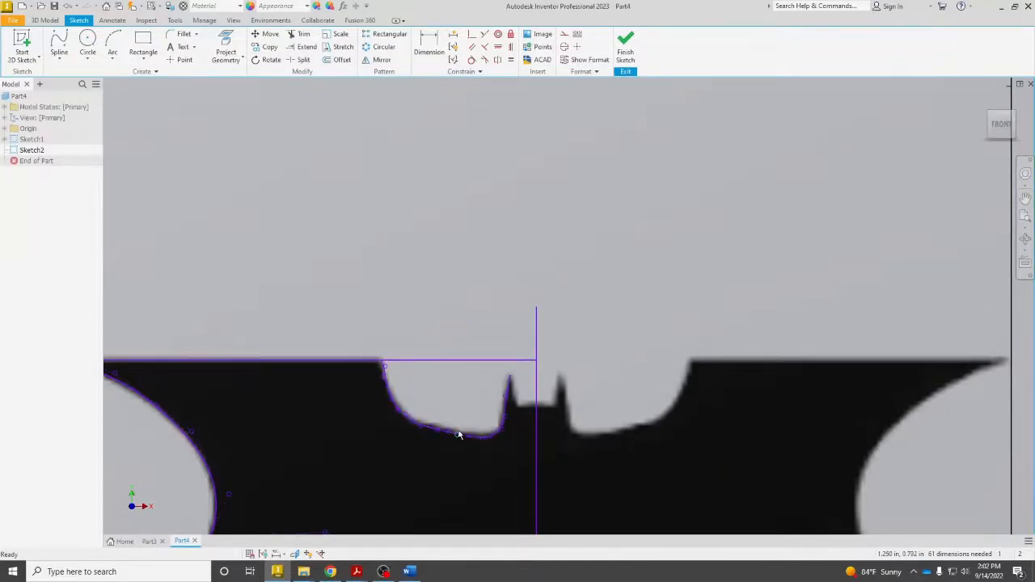
left_click(472, 436)
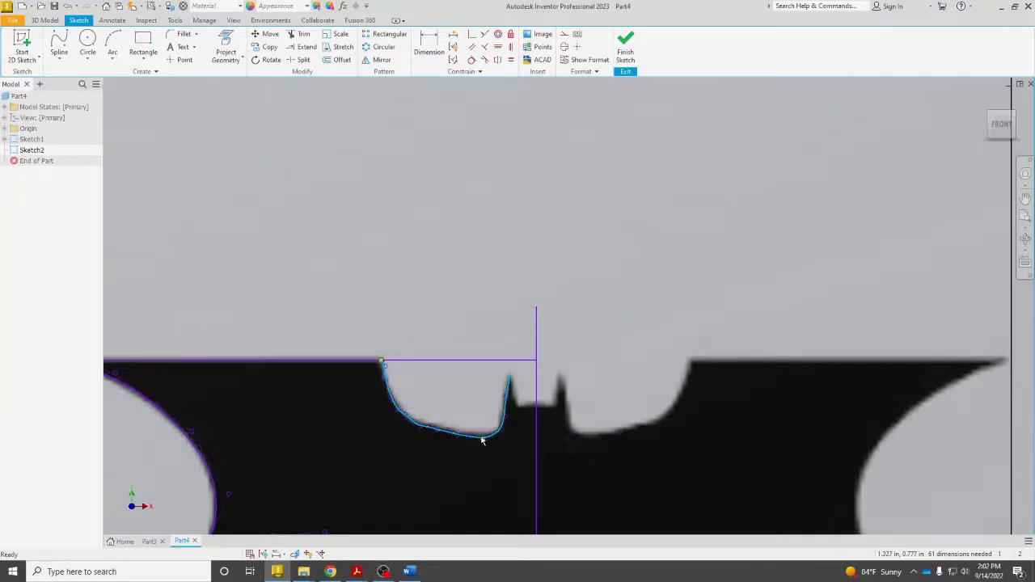
key("Delete")
Retrace the left shoulder recess with a control vertex spline using few vertices, from the wing's top edge to the left ear's tip
left_click(60, 45)
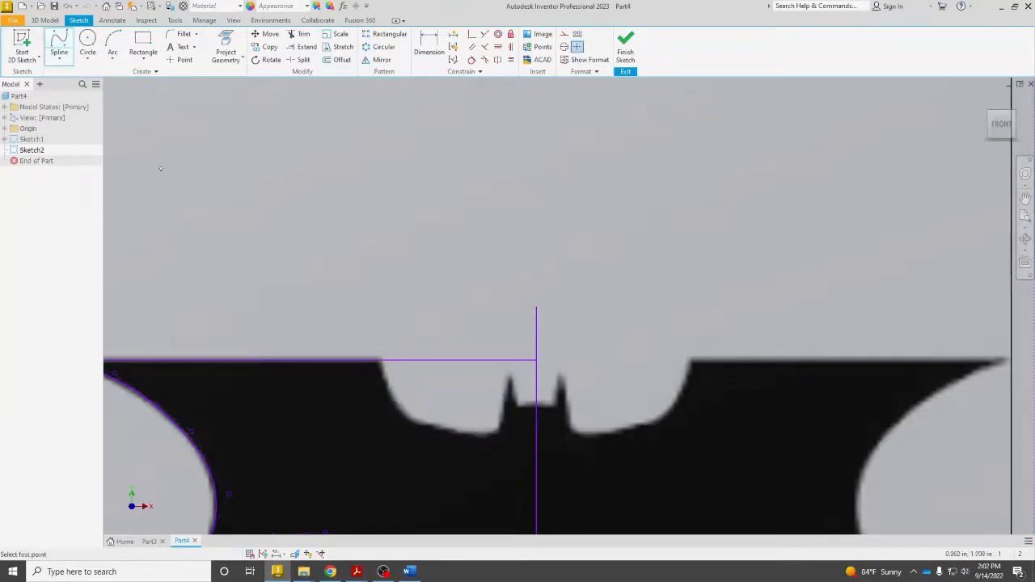
scroll(384, 393, "down", 3)
left_click(380, 331)
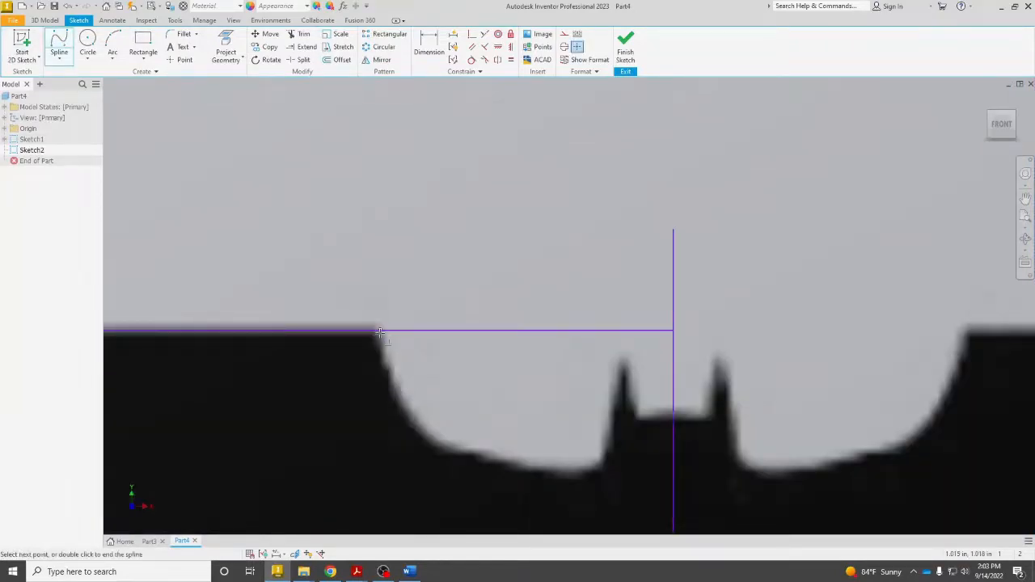
left_click(420, 441)
left_click(482, 466)
left_click(552, 483)
left_click(594, 467)
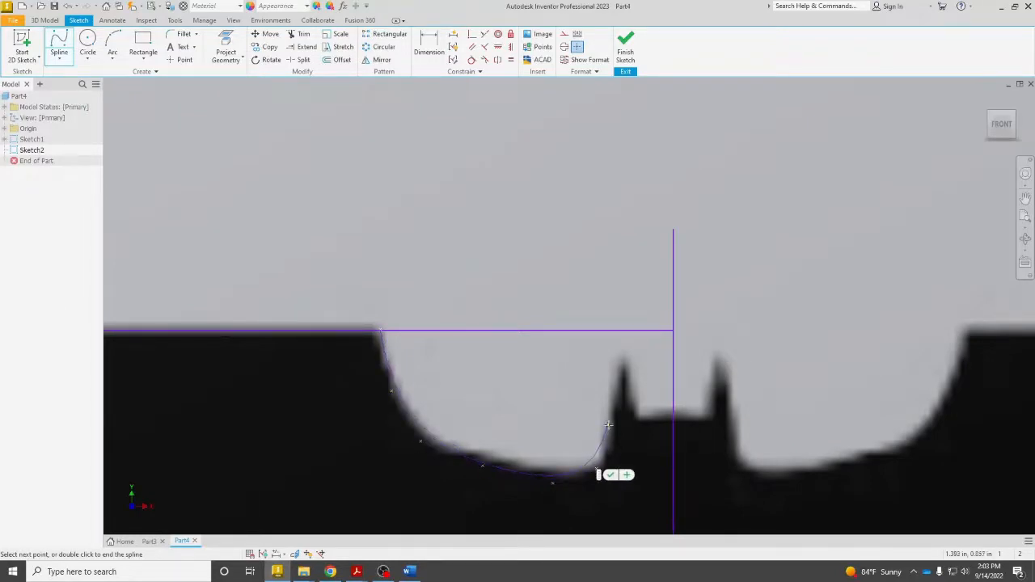
left_click(622, 354)
left_click(635, 362)
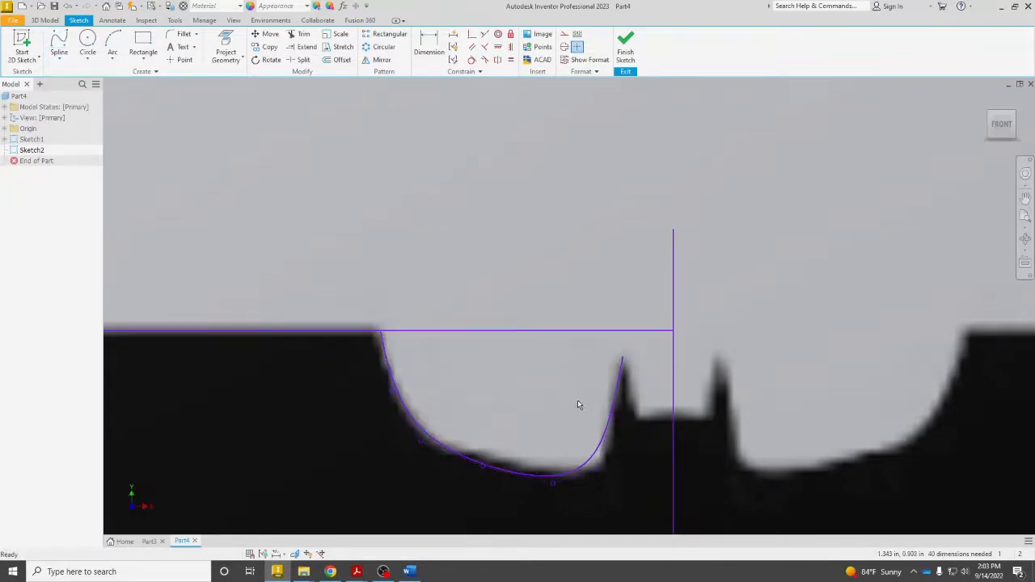
Draw a straight line from the left ear's tip down its inner edge to the top of the head
left_click(59, 44)
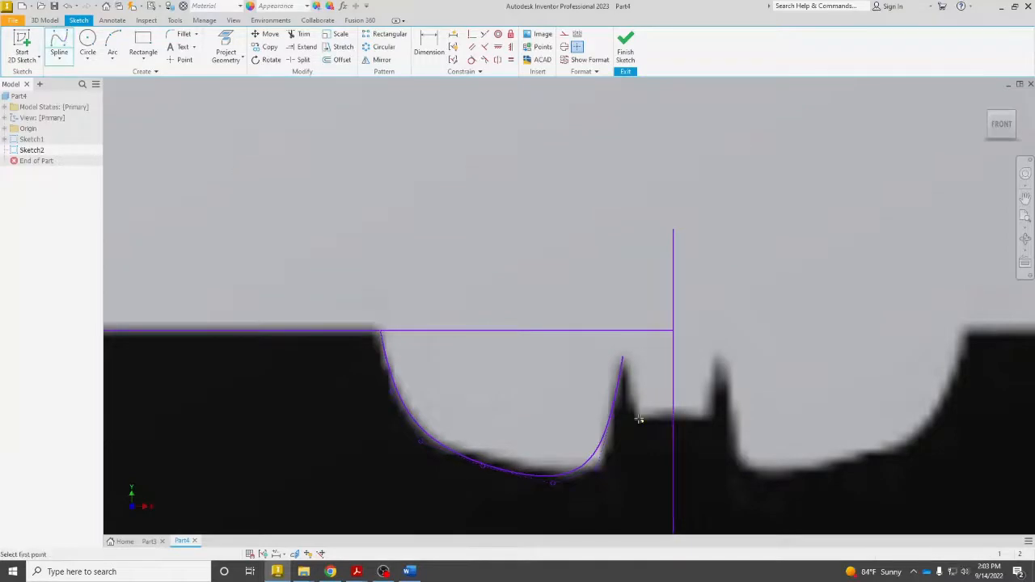
scroll(639, 419, "up", 3)
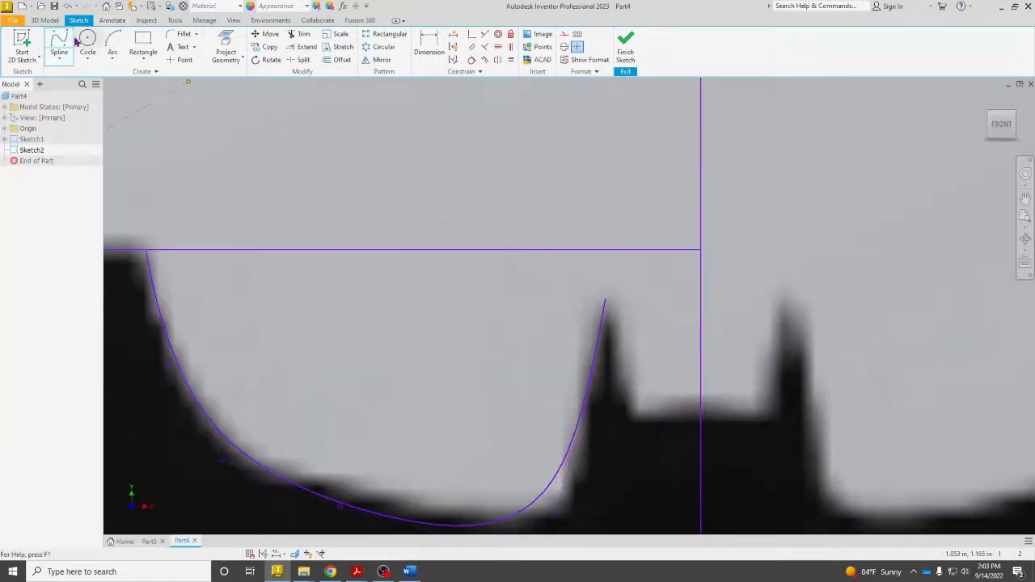
left_click(59, 59)
left_click(73, 85)
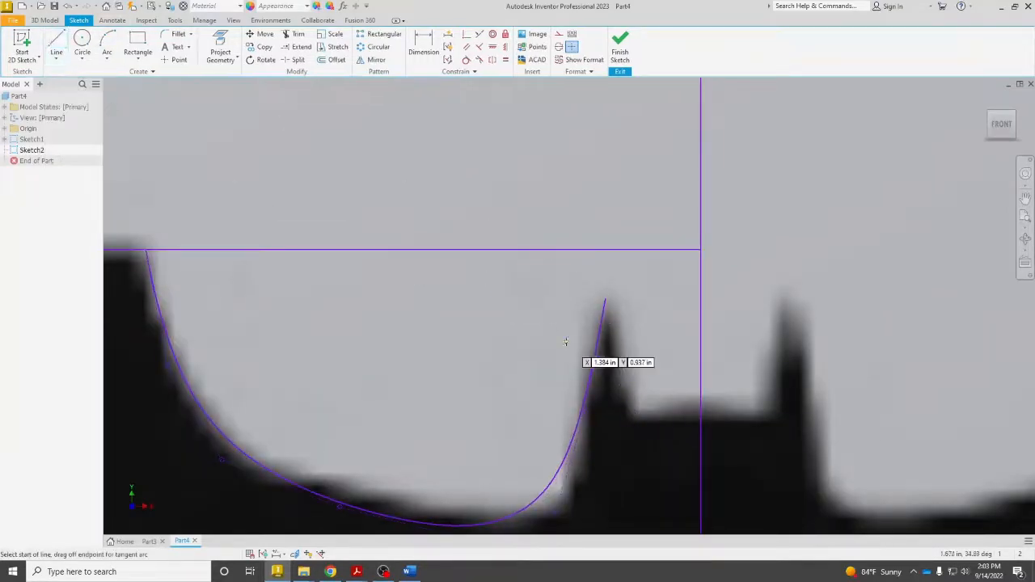
left_click(611, 311)
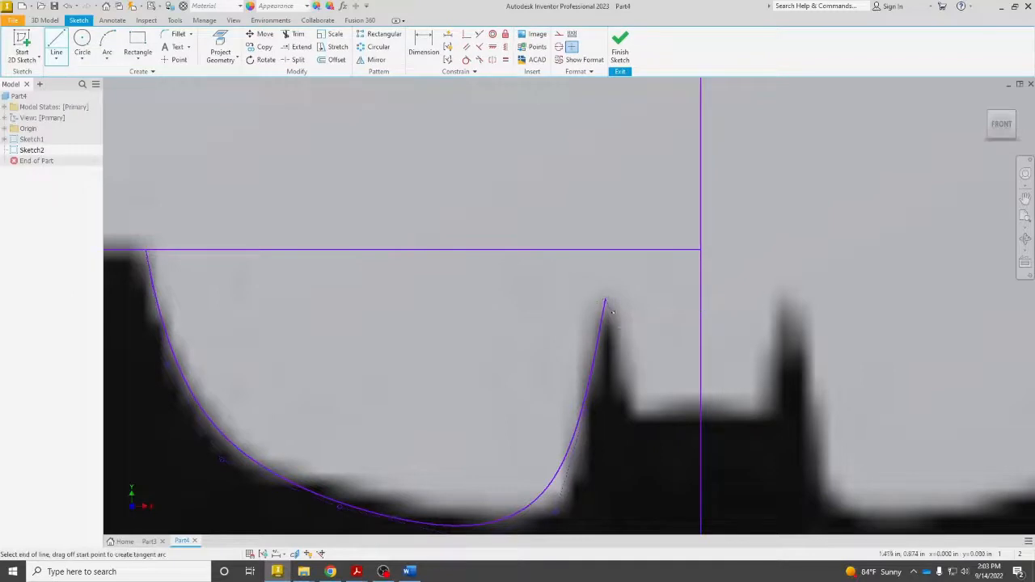
right_click(632, 412)
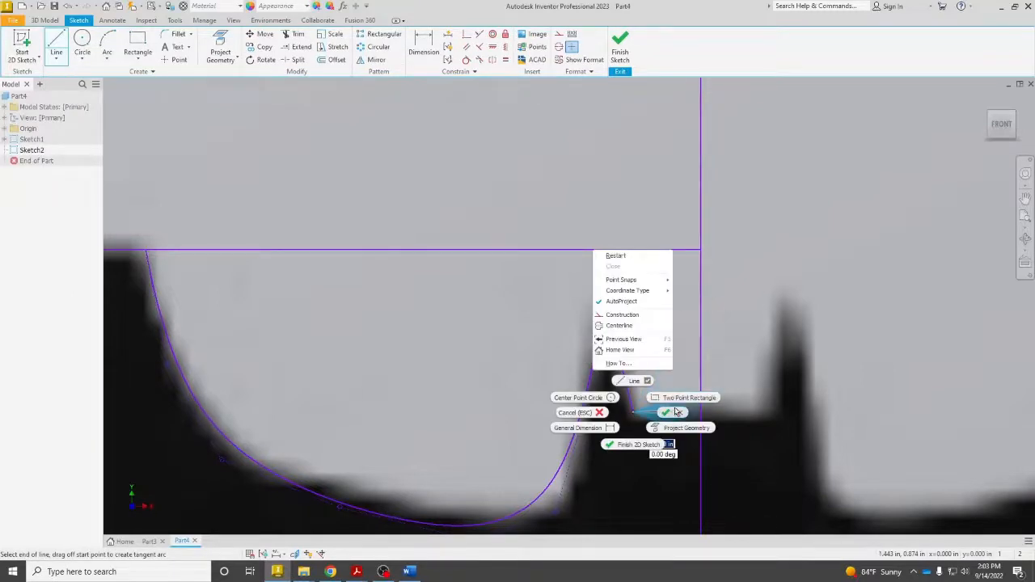
left_click(671, 413)
Draw a three-point arc of about 0.1 in radius from the ear's inner base to the centre line along the head, and finish the sketch
left_click(107, 40)
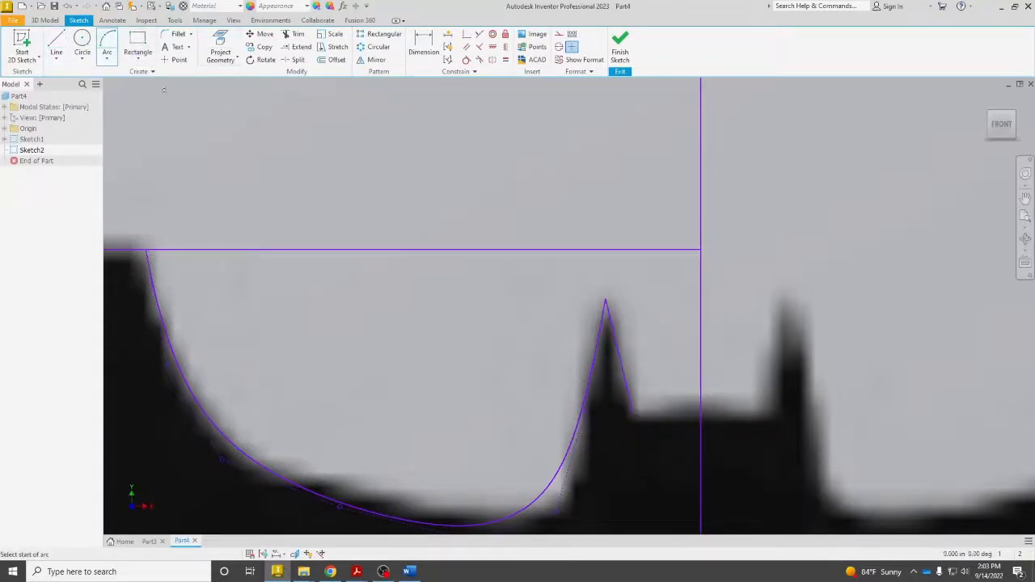
left_click(632, 412)
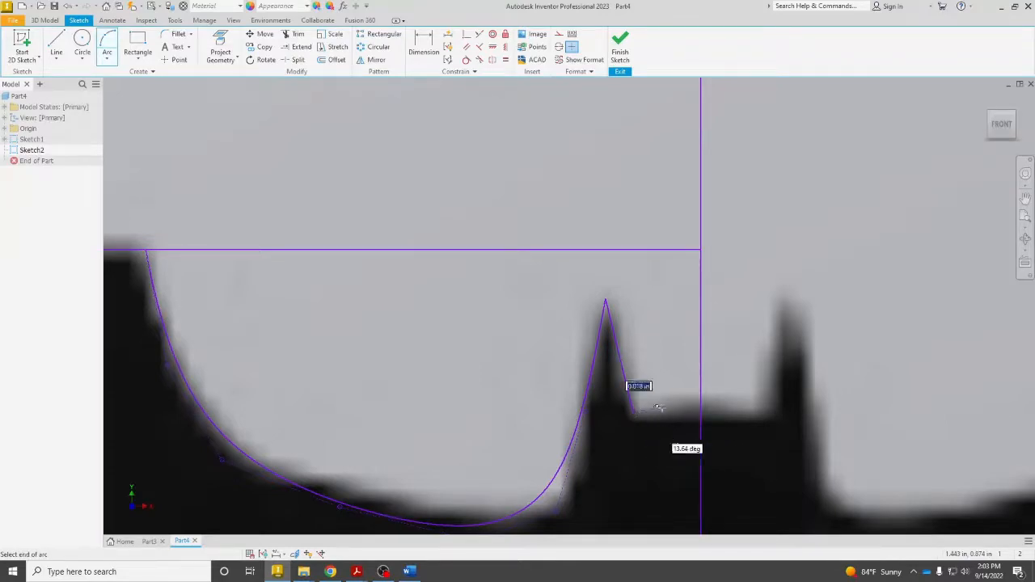
left_click(701, 397)
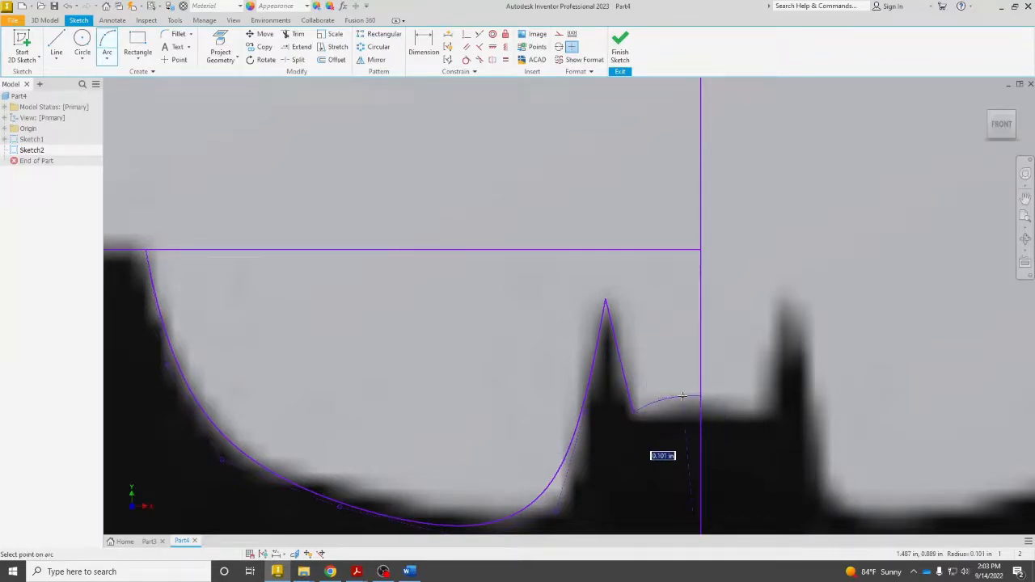
left_click(683, 396)
right_click(683, 397)
left_click(716, 397)
scroll(716, 398, "down", 4)
scroll(624, 370, "down", 2)
middle_click_drag(622, 370, 520, 156)
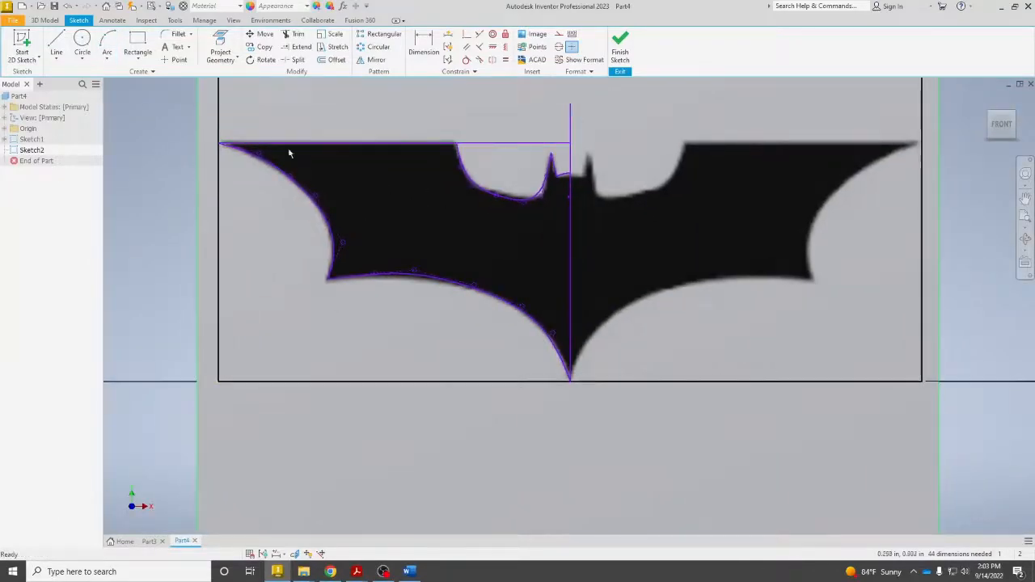
left_click(621, 46)
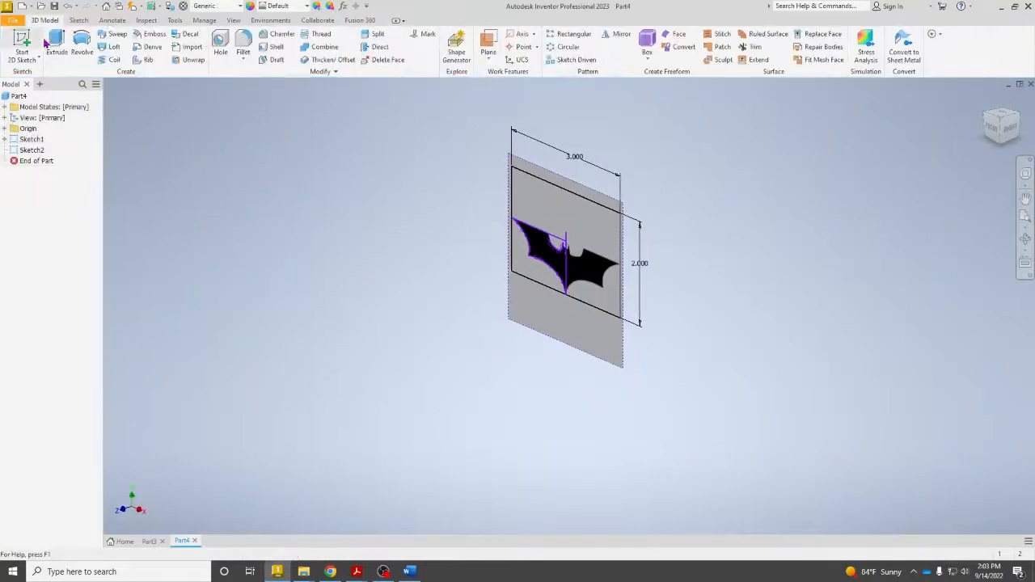
left_click(56, 41)
scroll(544, 262, "up", 5)
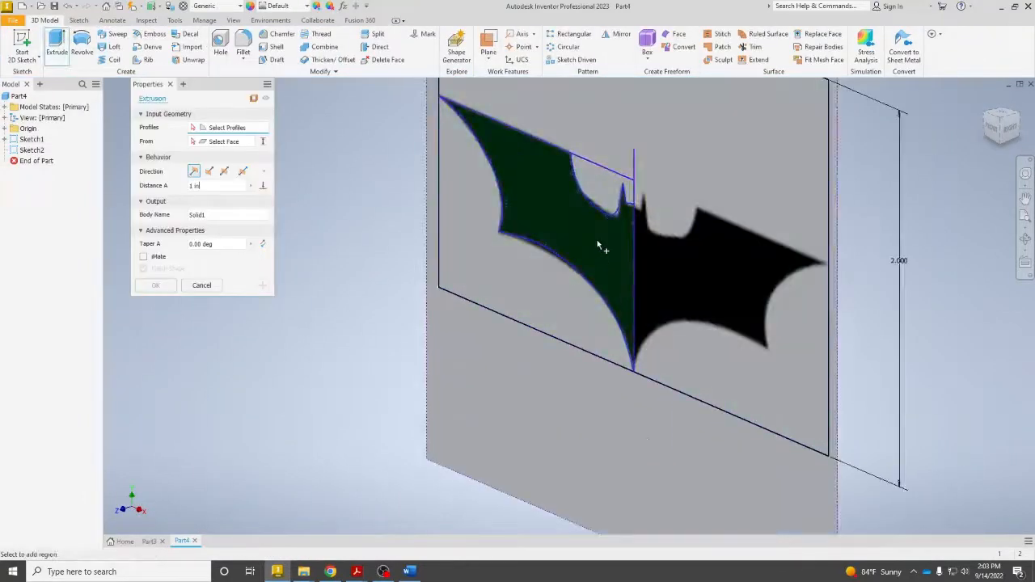
scroll(601, 236, "up", 3)
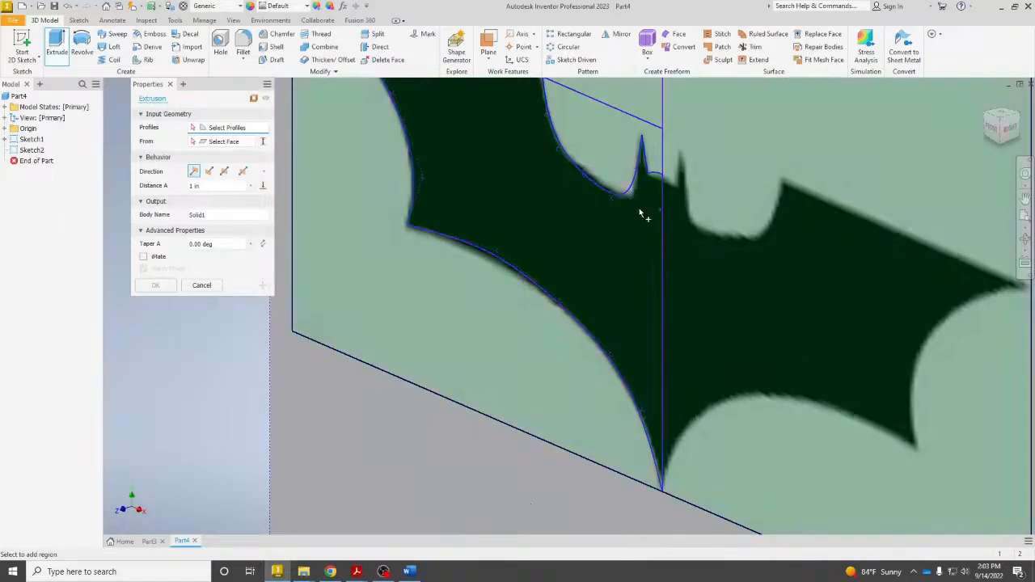
left_click(625, 257)
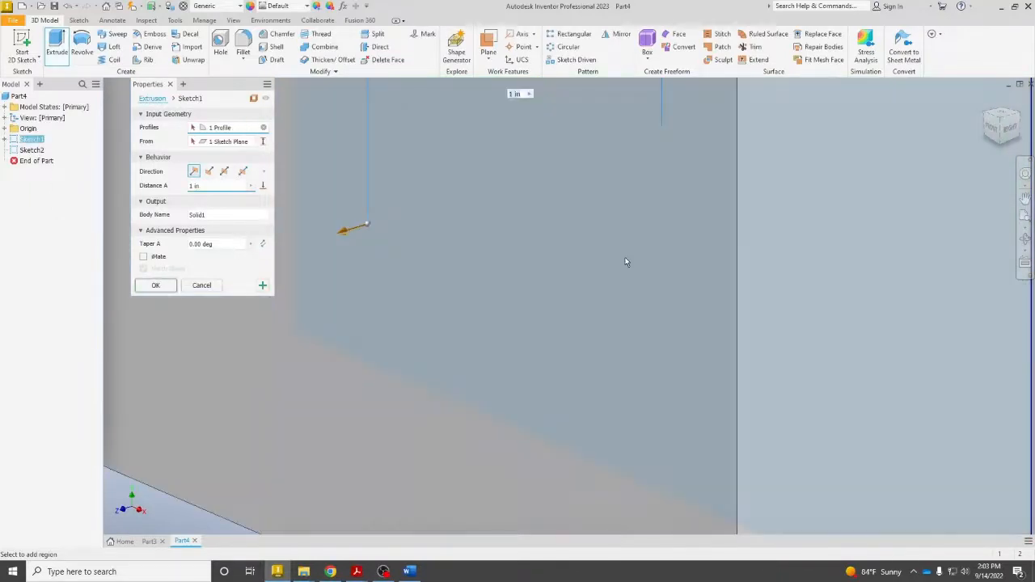
scroll(626, 263, "down", 5)
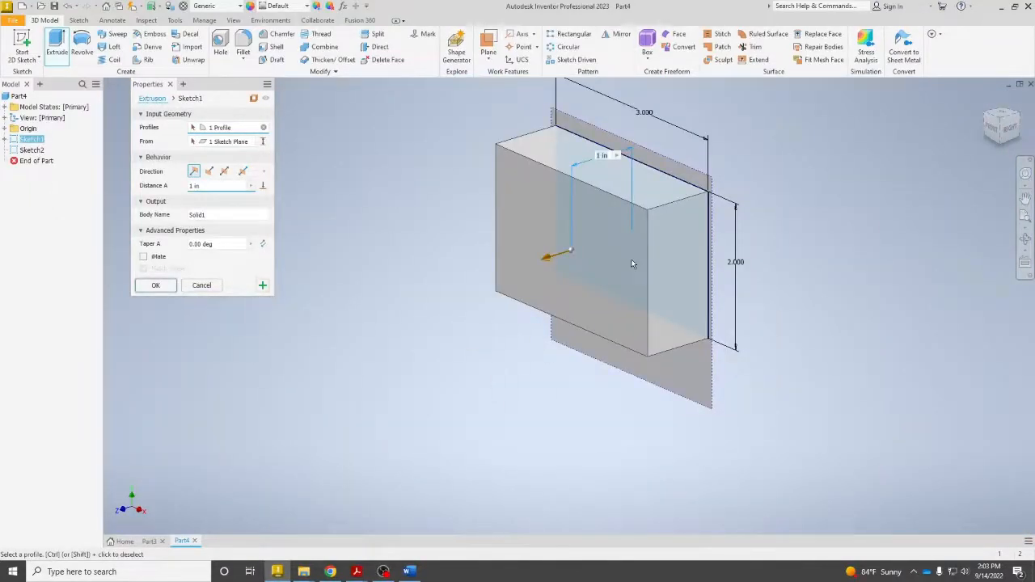
left_click(201, 285)
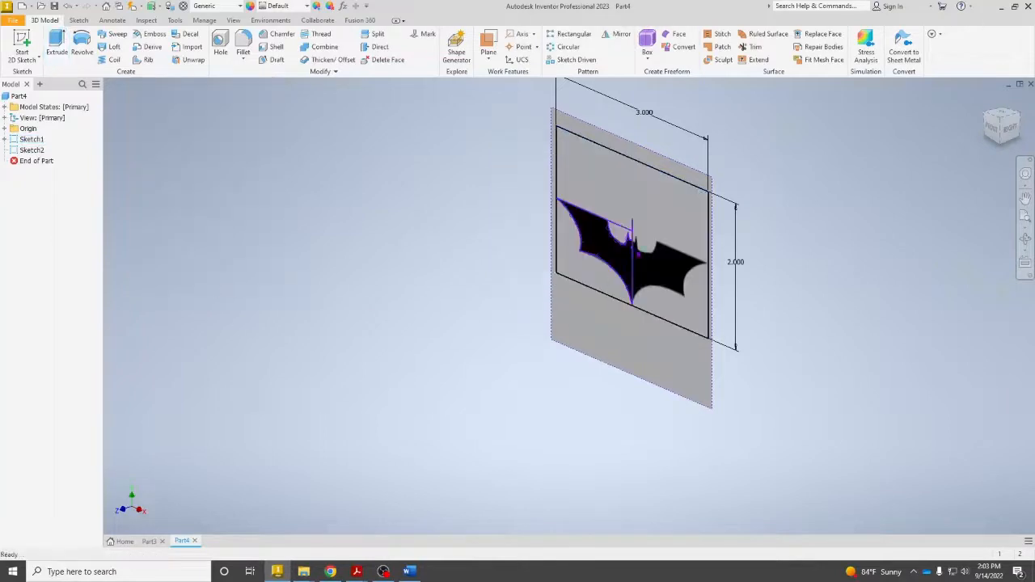
Extrude the traced left half of the Batman logo by 0.25 in
scroll(624, 296, "up", 5)
key("e")
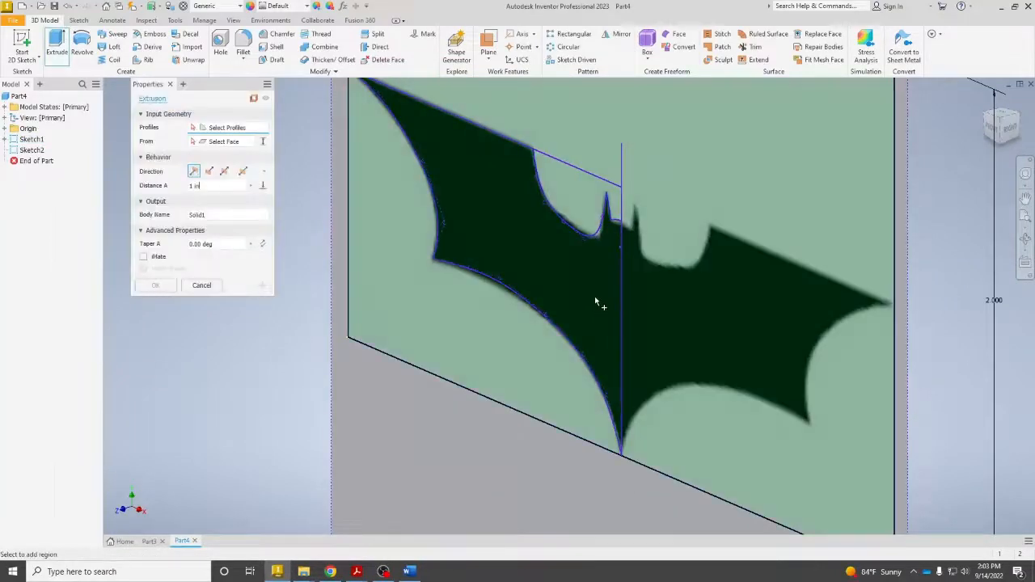
left_click(603, 310)
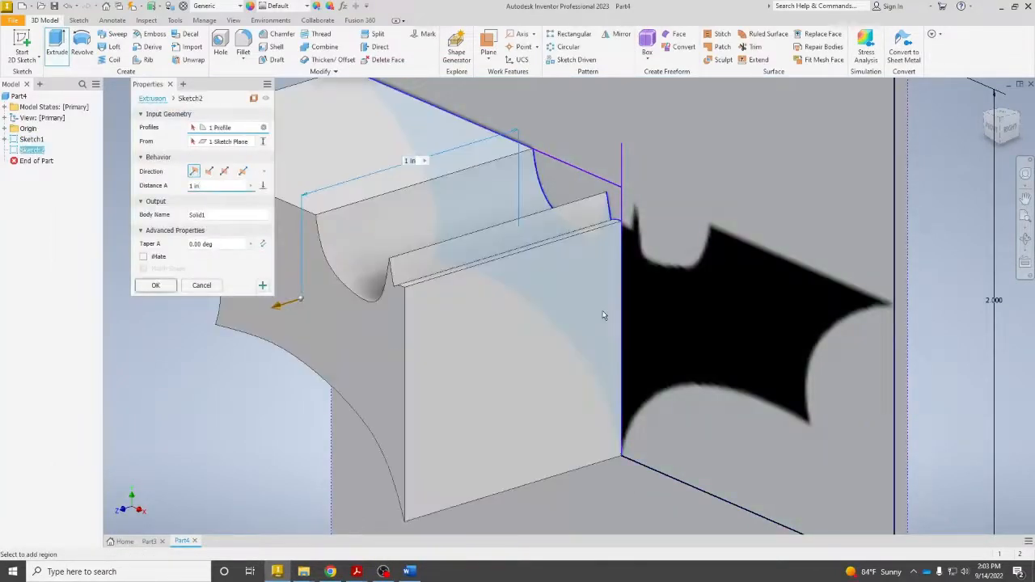
type(".25")
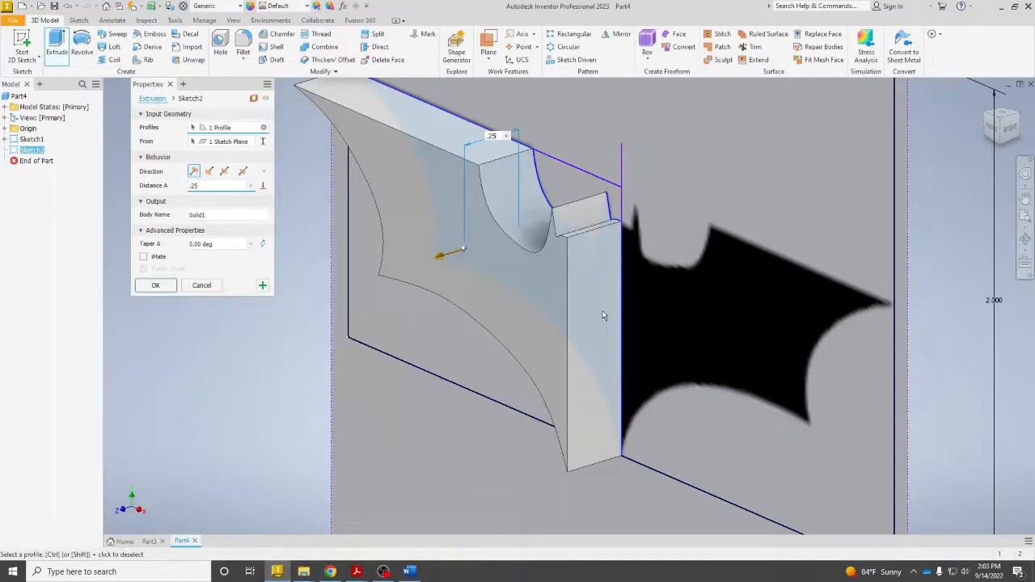
key("Return")
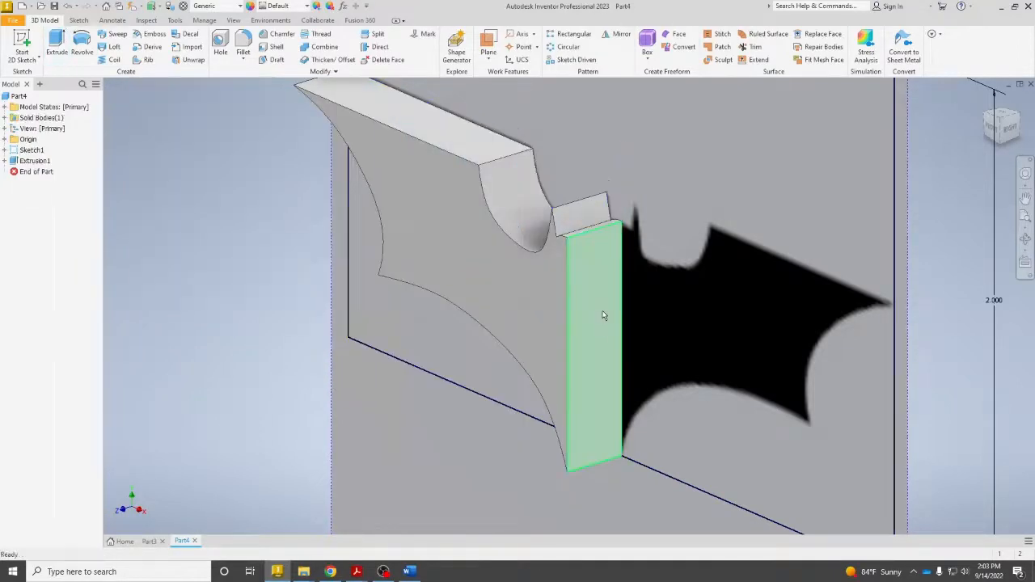
Mirror the extruded left half about its flat centre face to complete the Batman logo
left_click(990, 128)
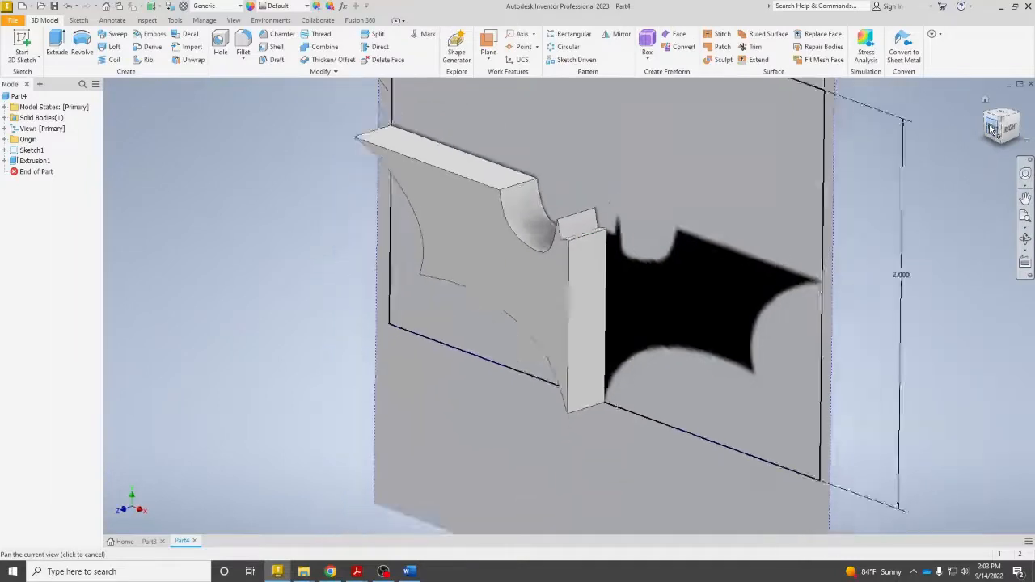
scroll(525, 258, "down", 5)
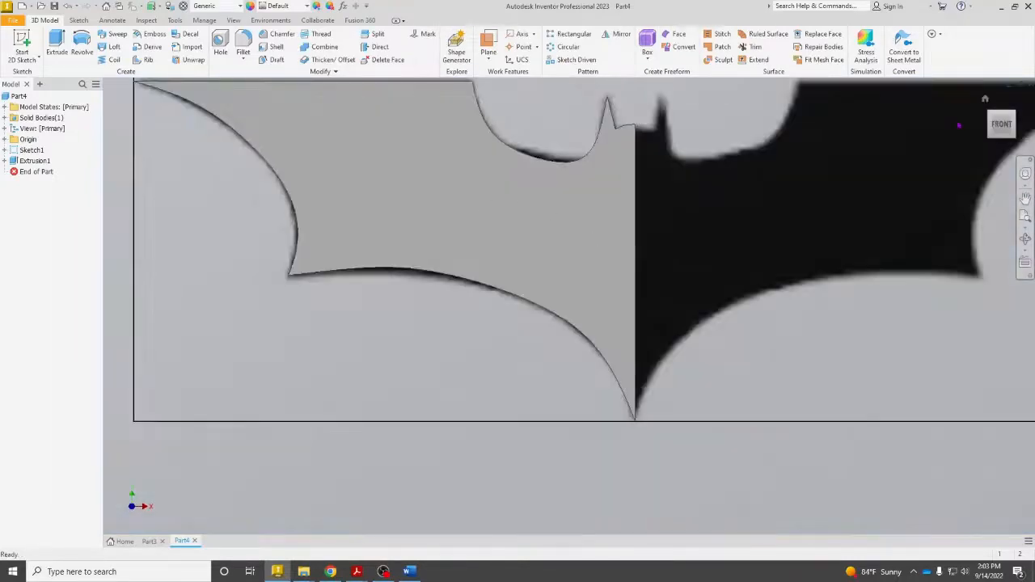
left_click(1013, 113)
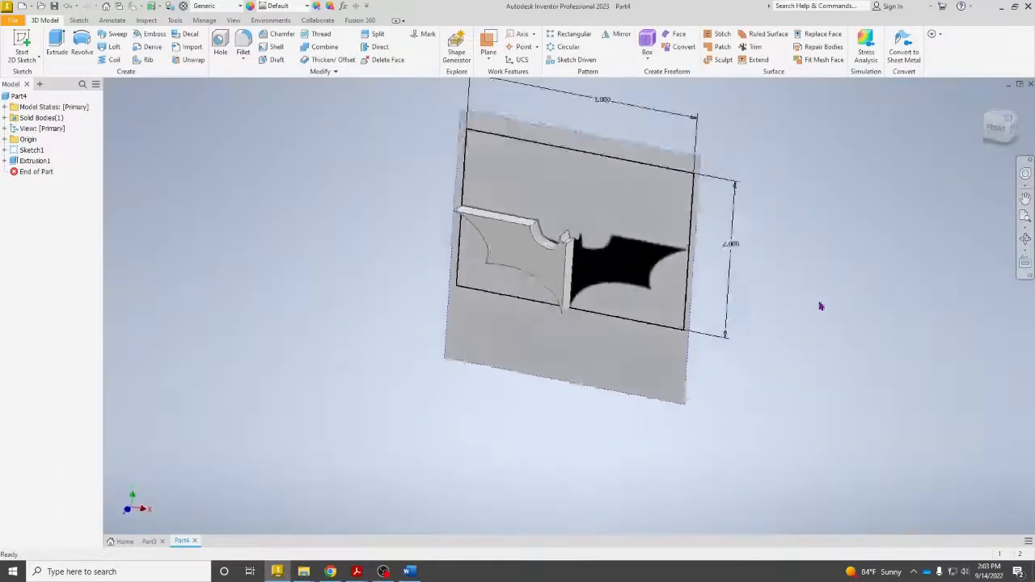
scroll(628, 302, "down", 5)
middle_click_drag(708, 355, 639, 199)
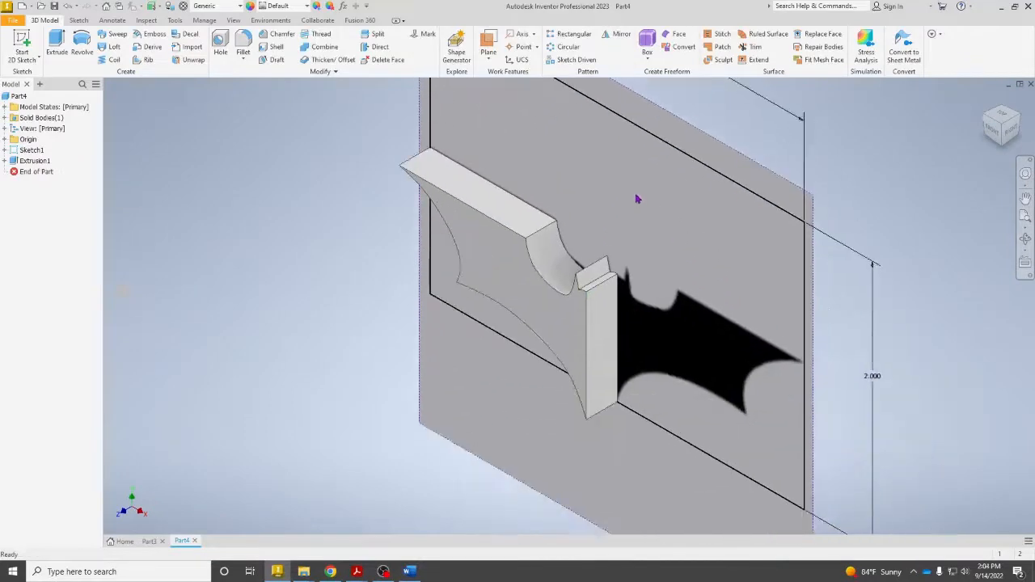
left_click(620, 34)
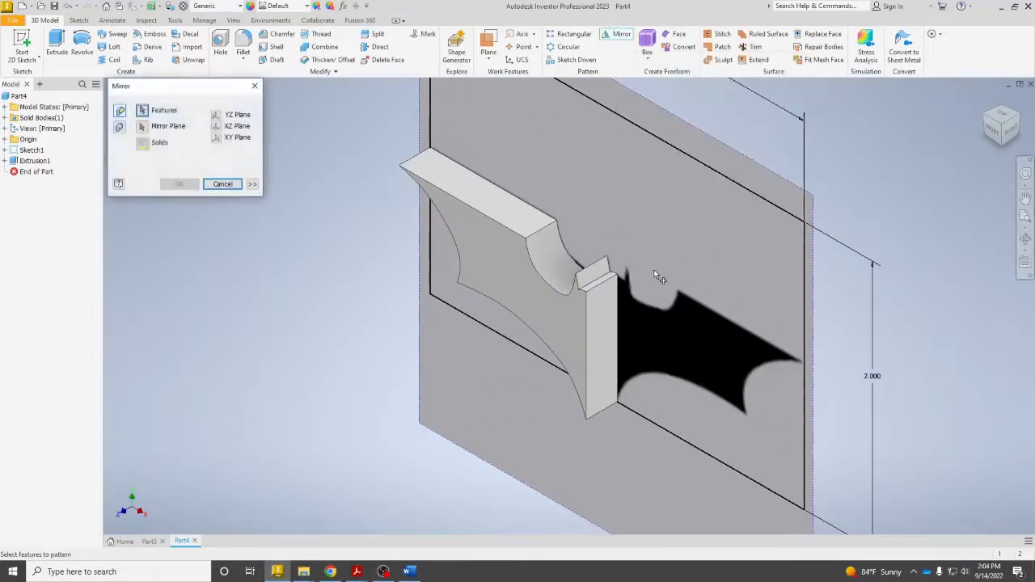
left_click(36, 161)
left_click(142, 126)
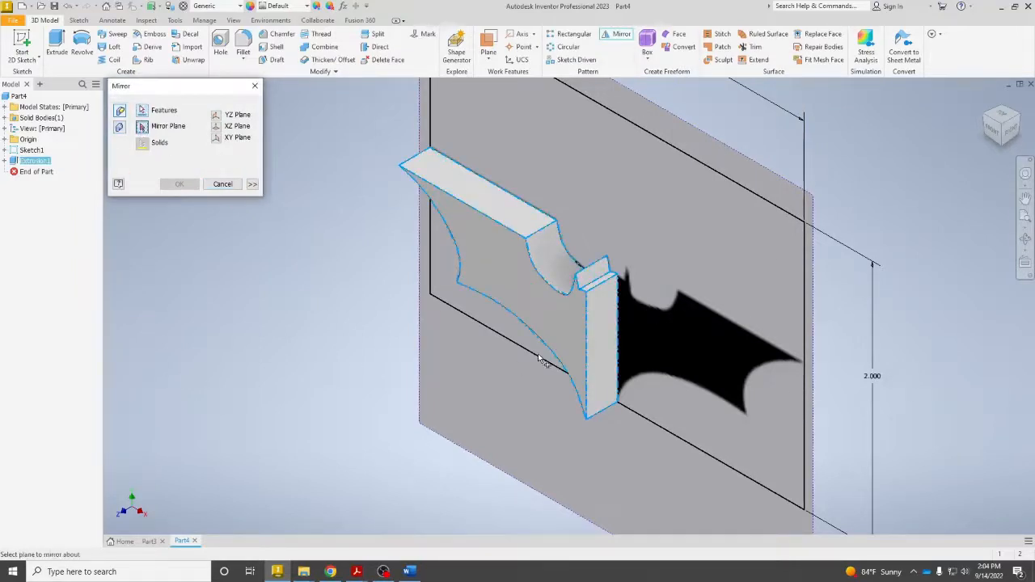
left_click(598, 364)
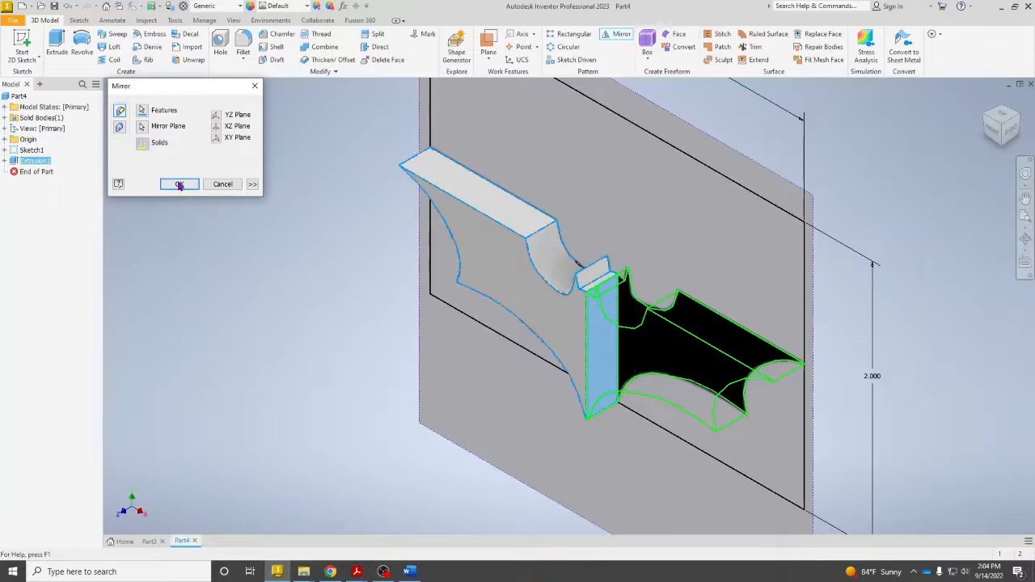
left_click(179, 185)
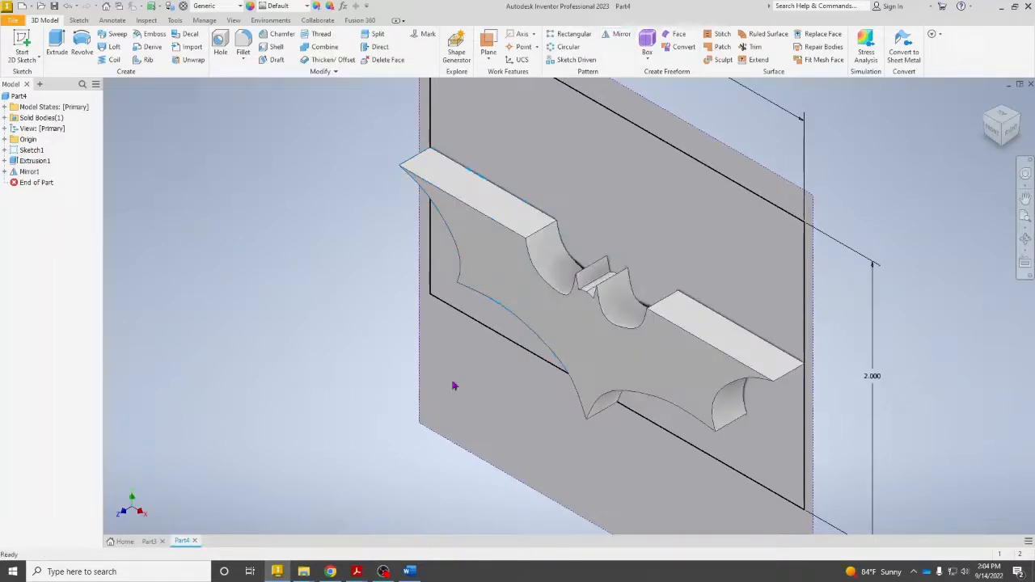
View the completed Batman logo straight from the front, close enough to compare its edges with the traced image
left_click(999, 133)
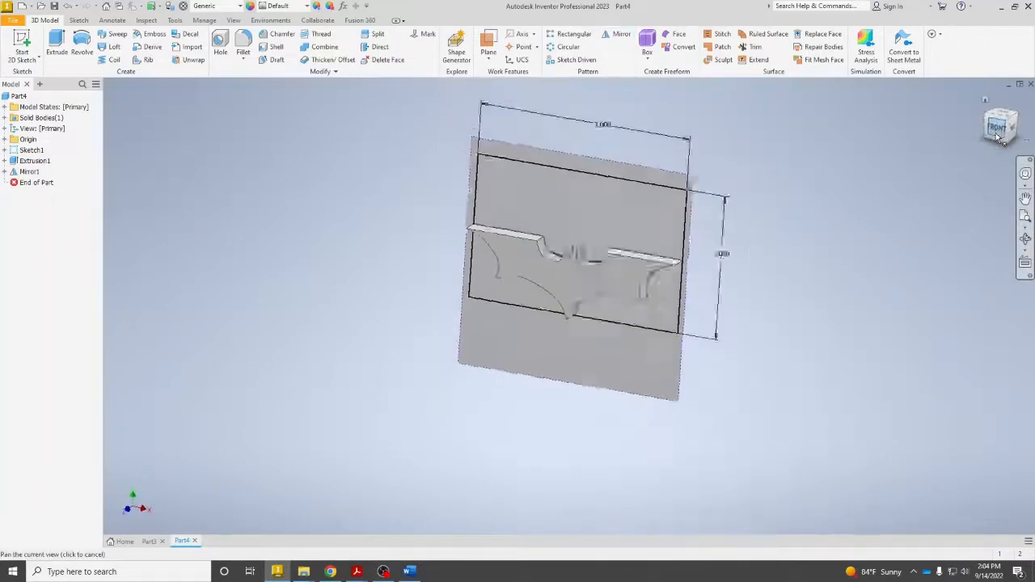
scroll(683, 340, "up", 5)
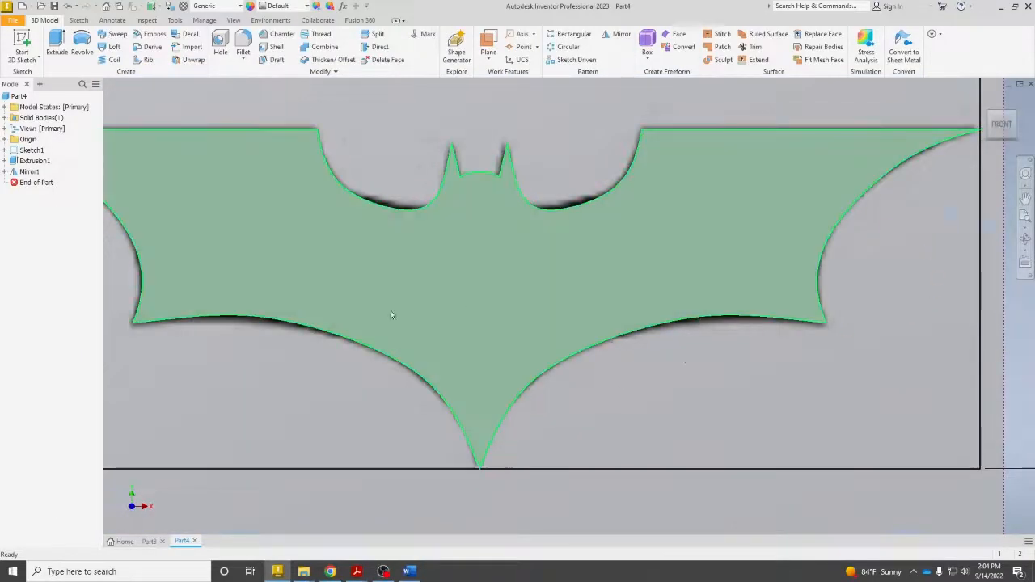
right_click(226, 453)
left_click(259, 437)
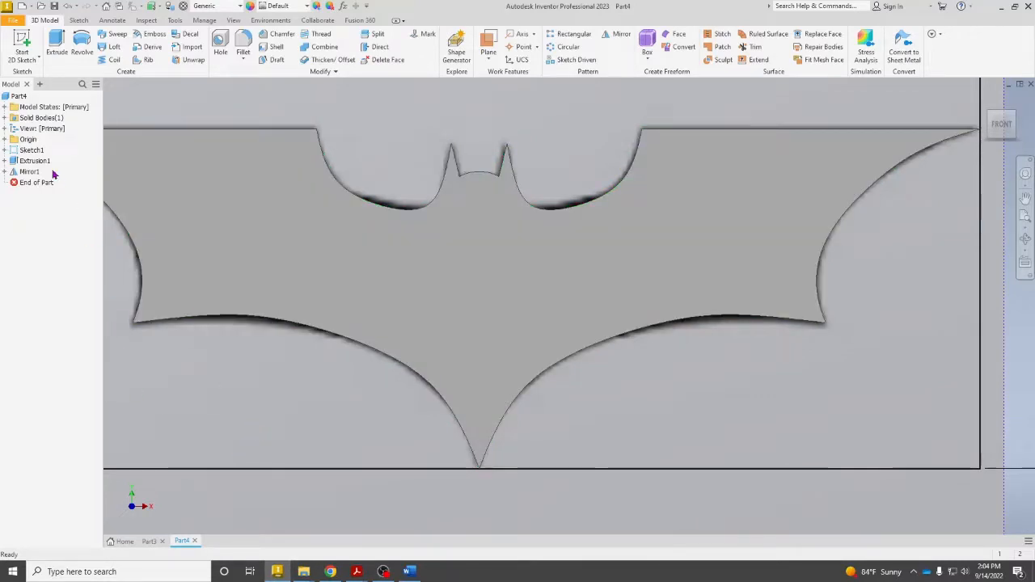
Edit the extrusion's sketch to pull a control point of the left wing's outer spline inward, and finish the sketch to update both wings
left_click(4, 161)
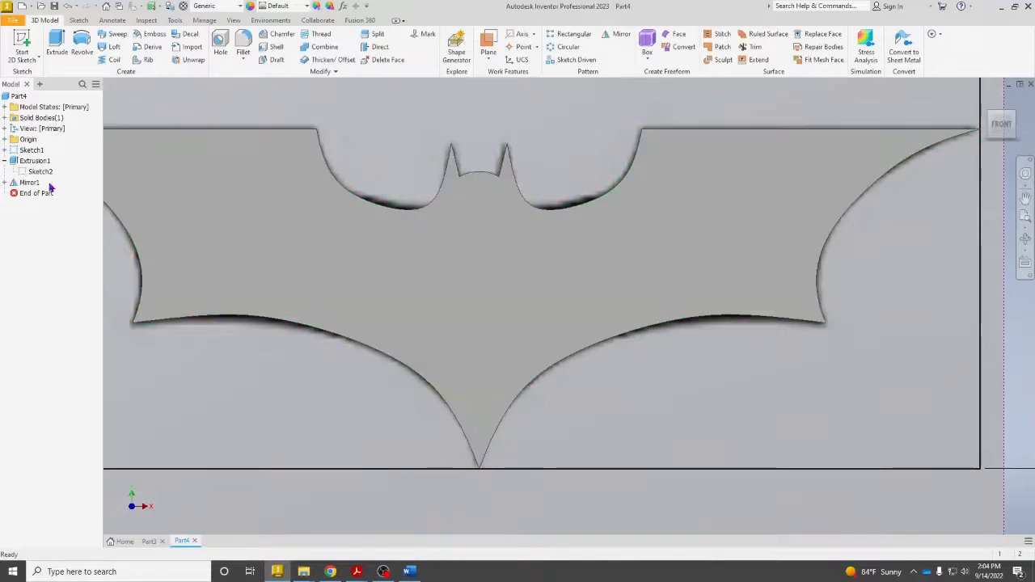
double_click(39, 171)
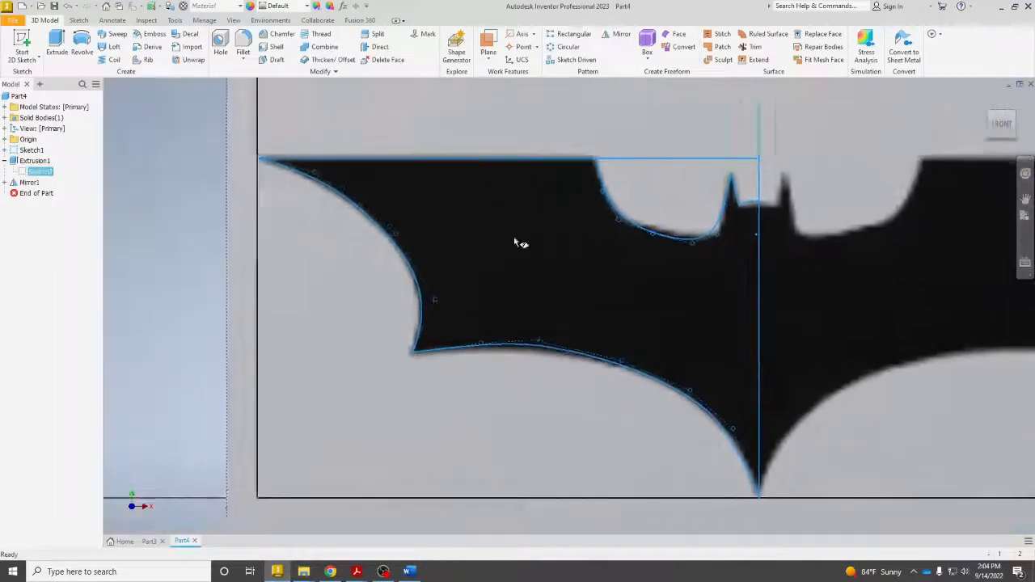
scroll(478, 388, "down", 4)
scroll(484, 378, "up", 3)
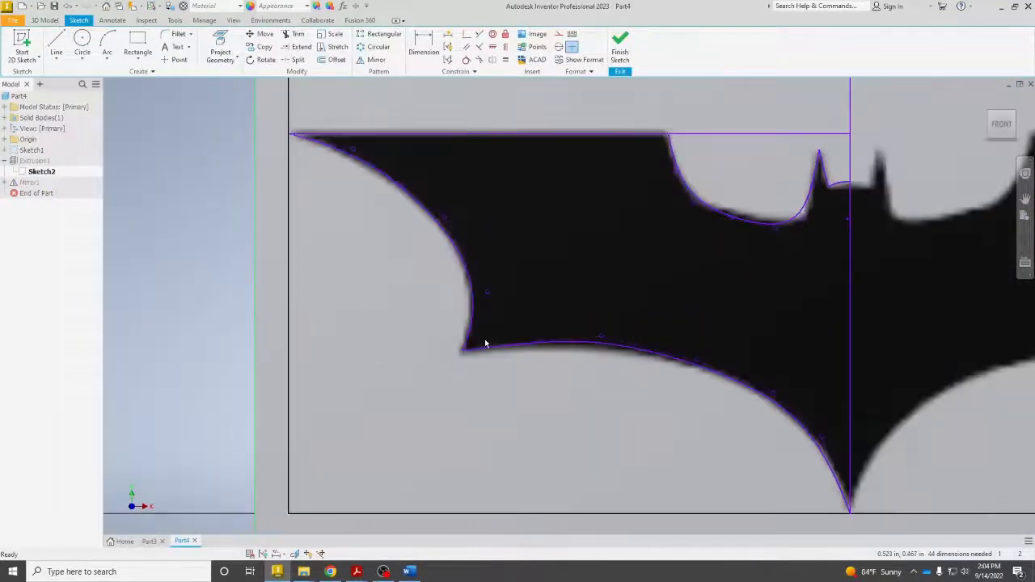
left_click_drag(443, 220, 573, 173)
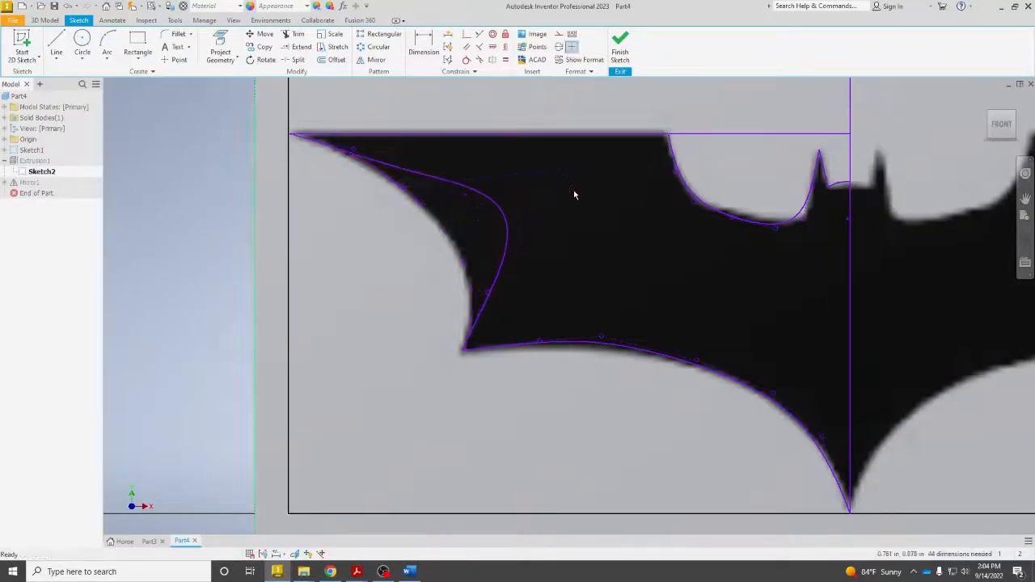
left_click(624, 49)
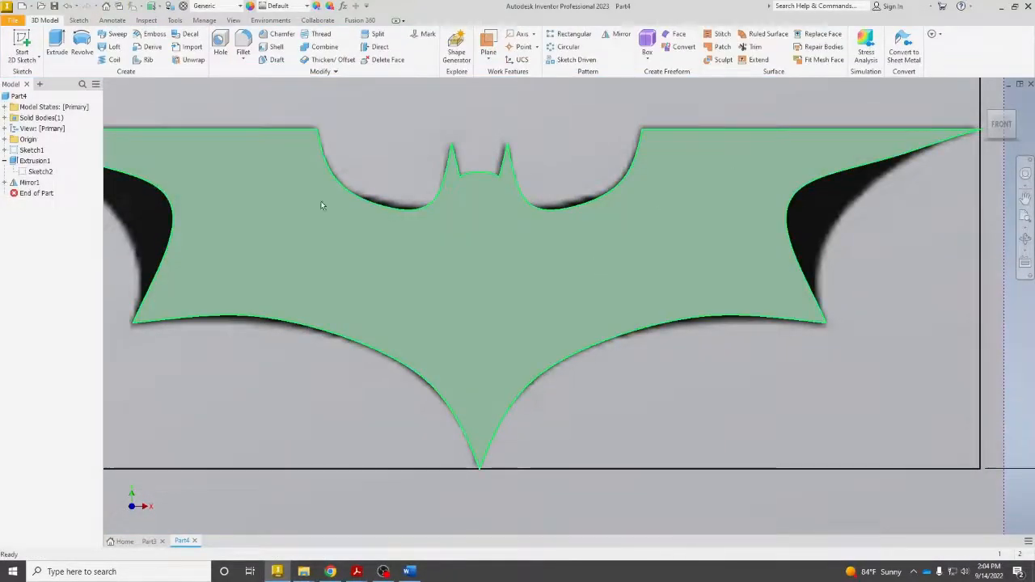
Undo the reshaping of the left wing's outer spline
left_click(68, 6)
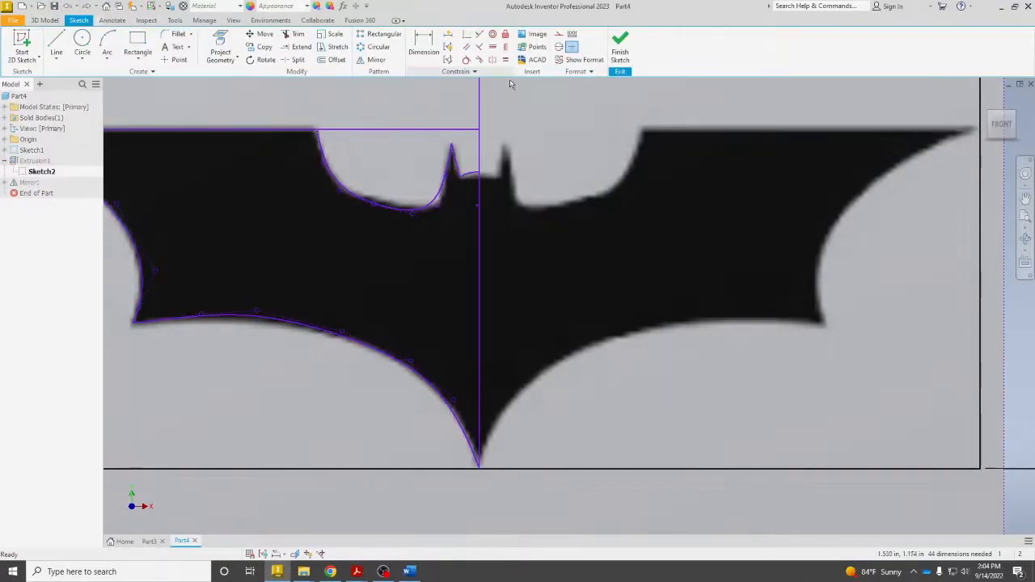